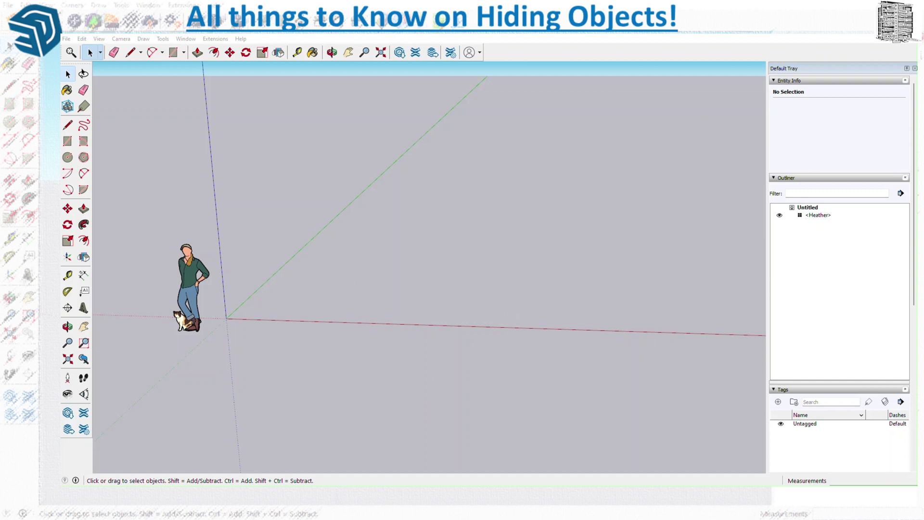
- Draw a ground rectangle about 4'7" by 5'8" near the origin and extrude it about 2'5" into a box
click(173, 52)
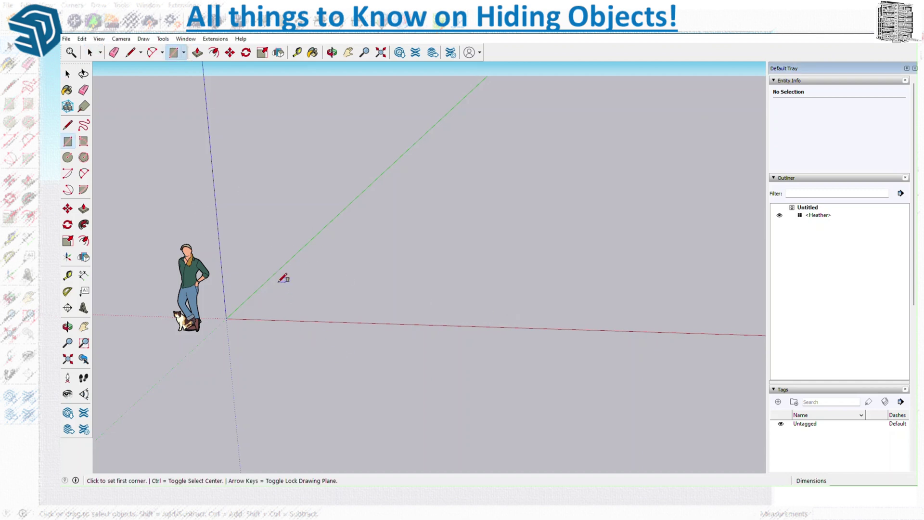
click(278, 281)
click(320, 309)
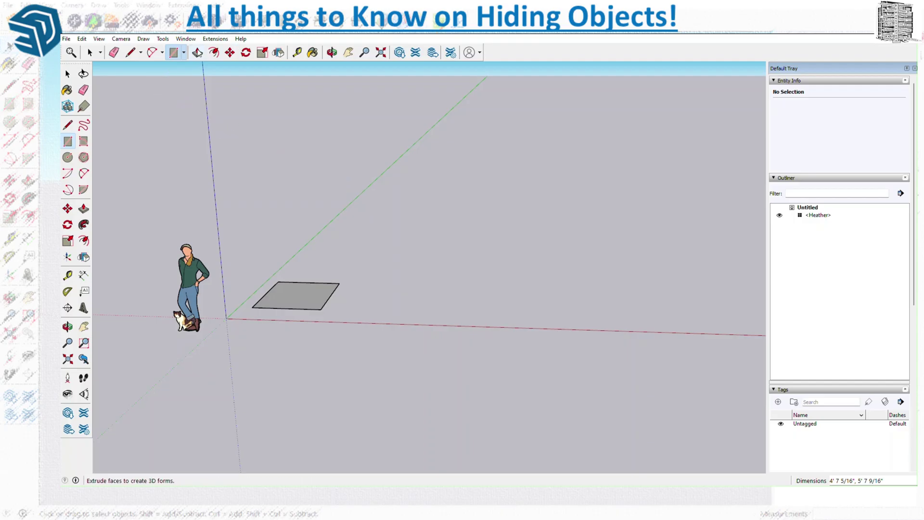
click(197, 52)
click(295, 295)
click(295, 257)
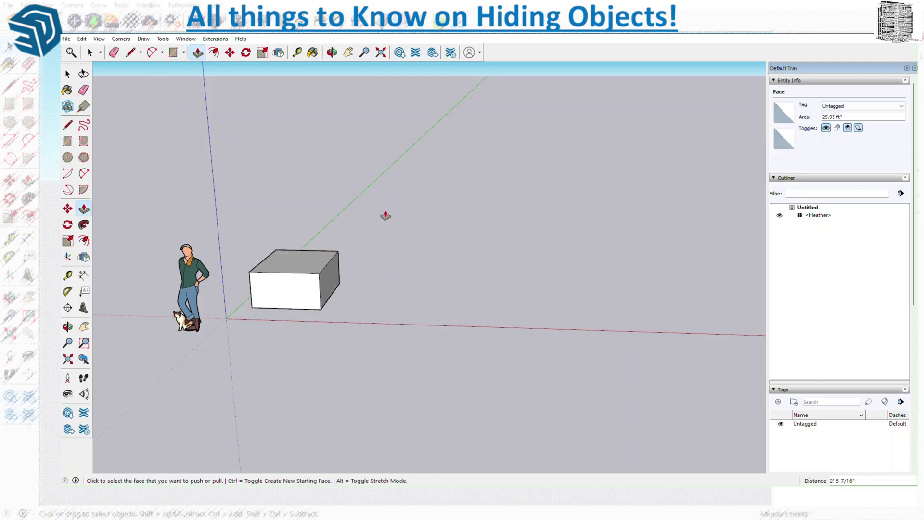
- Draw a larger ground rectangle beside the first box along the red axis and extrude it into a slightly taller box
click(173, 52)
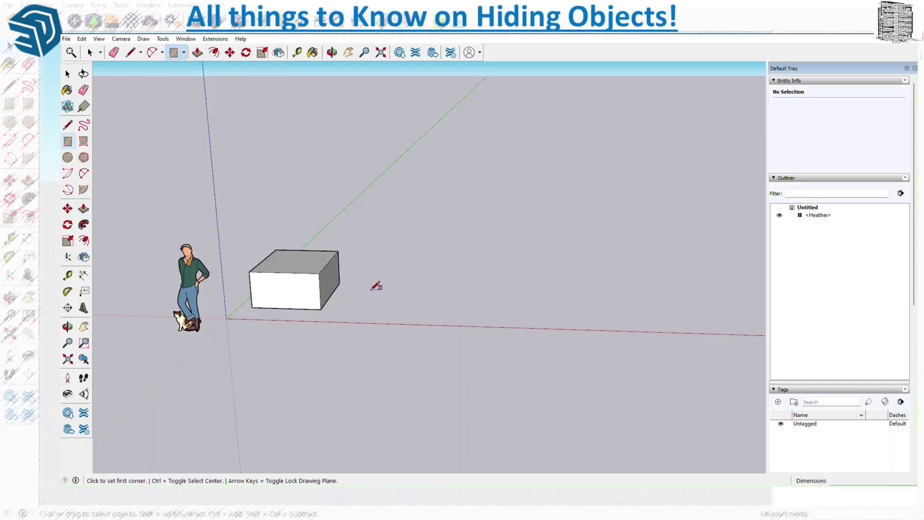
click(373, 278)
click(444, 312)
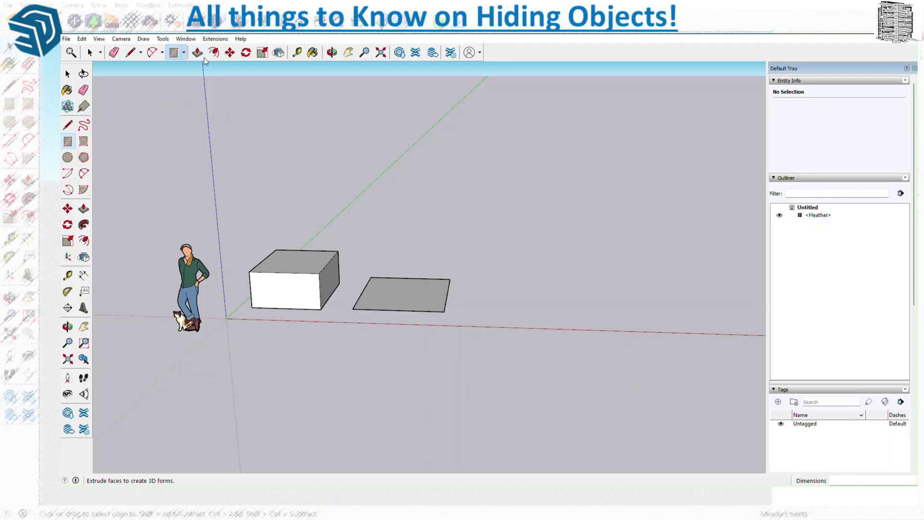
click(197, 52)
click(413, 301)
click(404, 250)
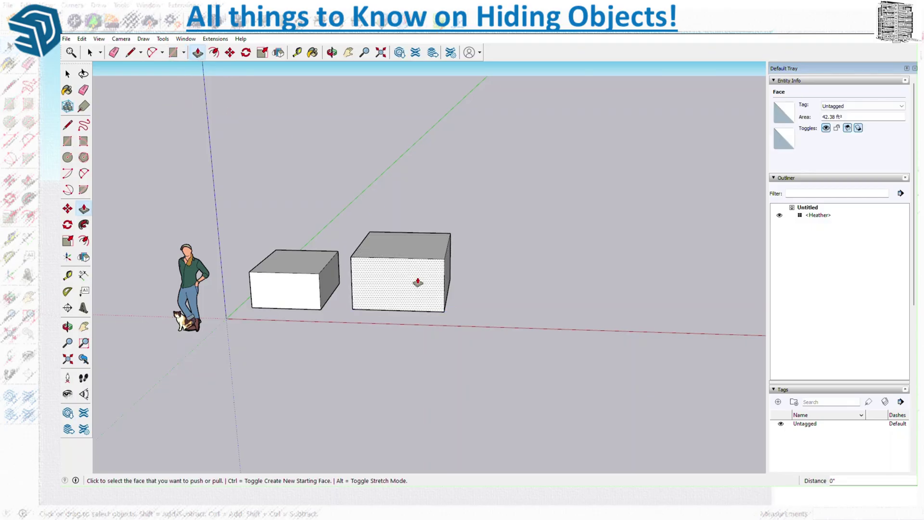
key(space)
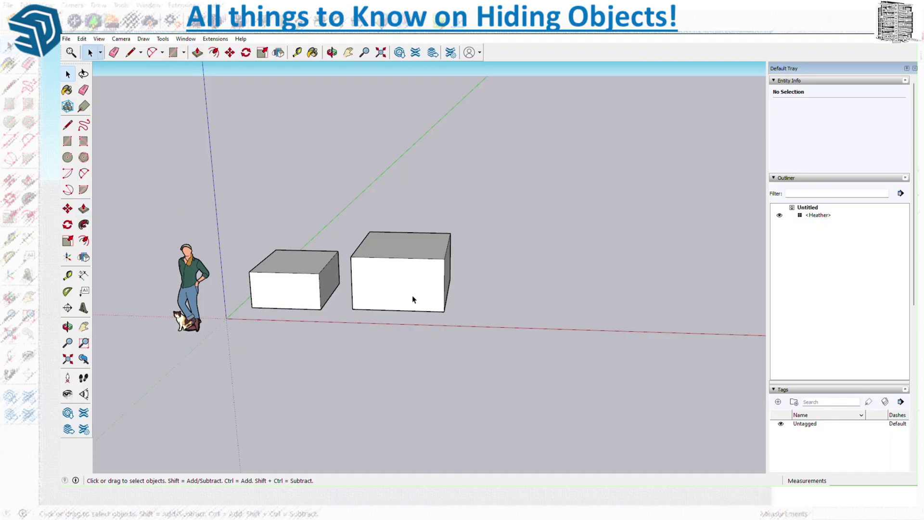
- Make the second box a group and rename it G1
triple_click(411, 294)
right_click(412, 295)
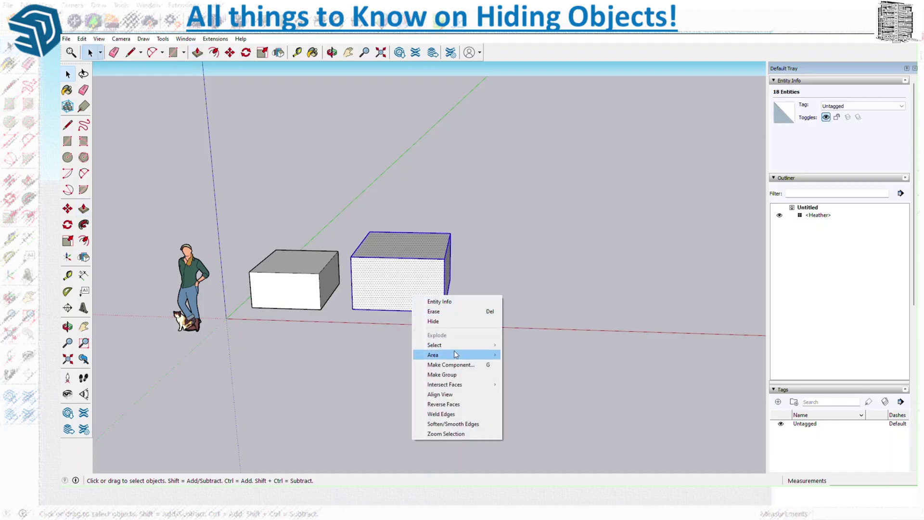
click(462, 374)
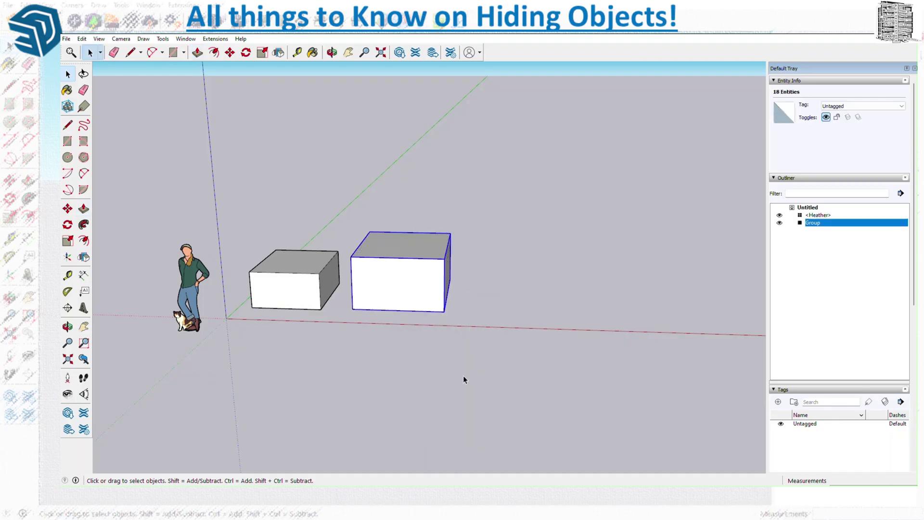
right_click(817, 223)
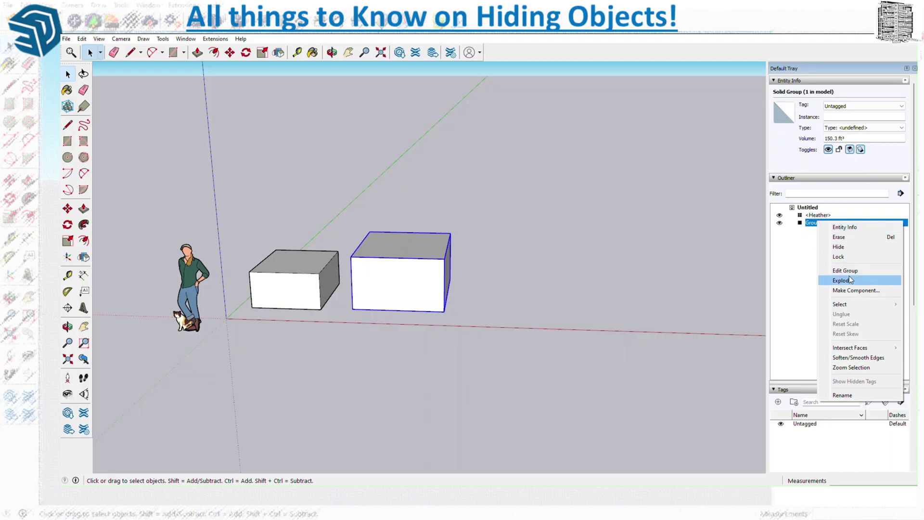
click(849, 395)
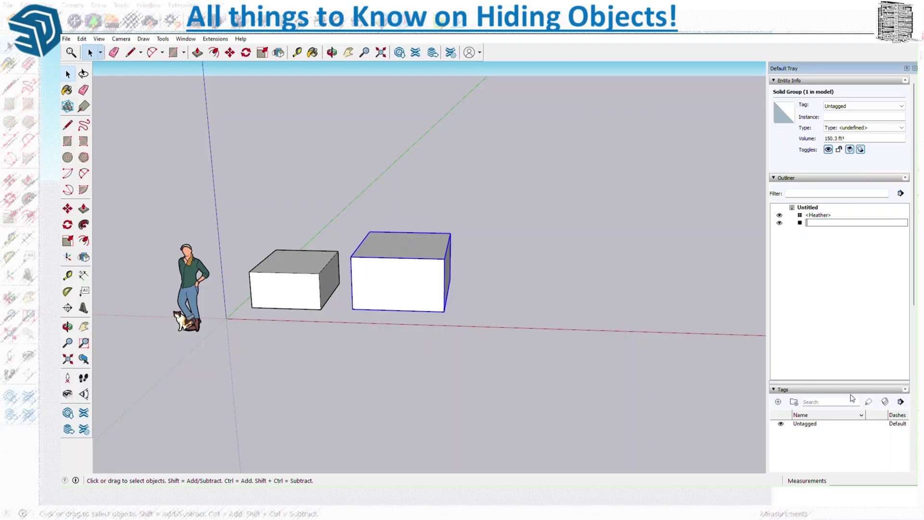
text(G1)
click(685, 274)
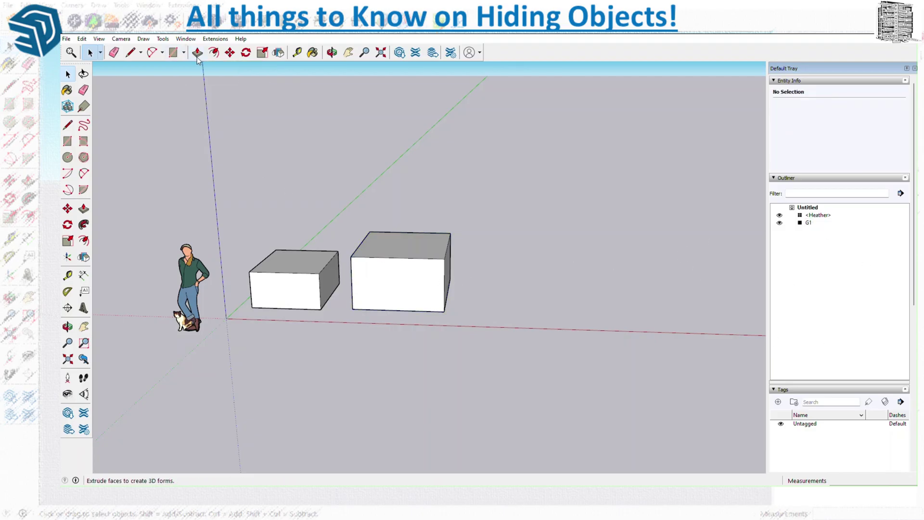
- Draw a ground rectangle about 5'5" by 6'3" beyond G1 along the red axis and extrude it into a third box
click(173, 52)
click(489, 283)
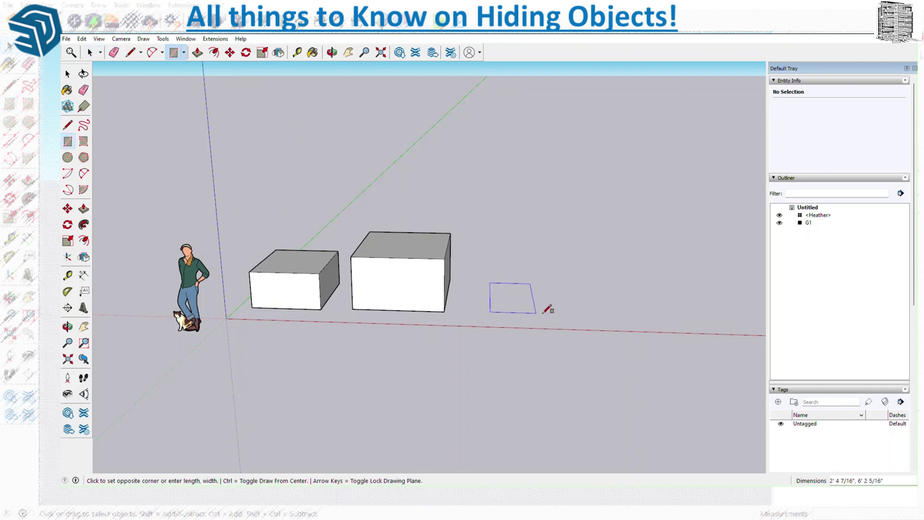
click(575, 314)
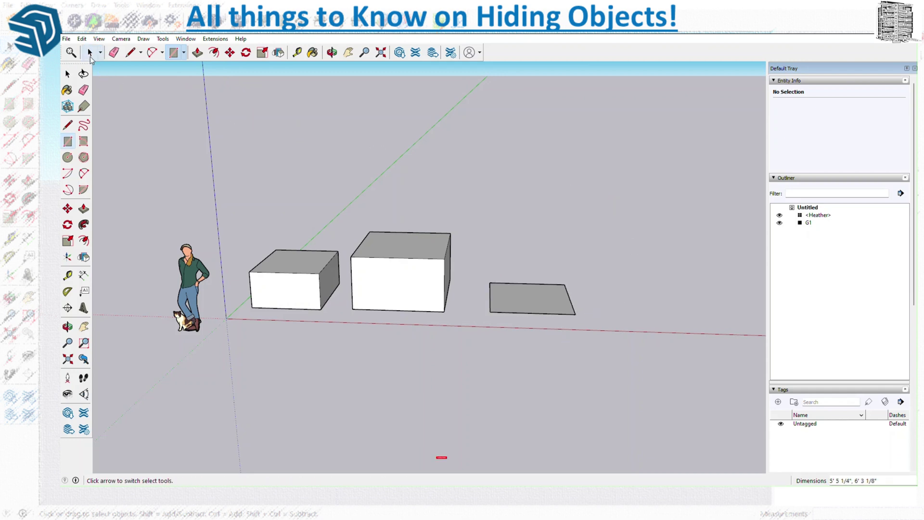
click(197, 52)
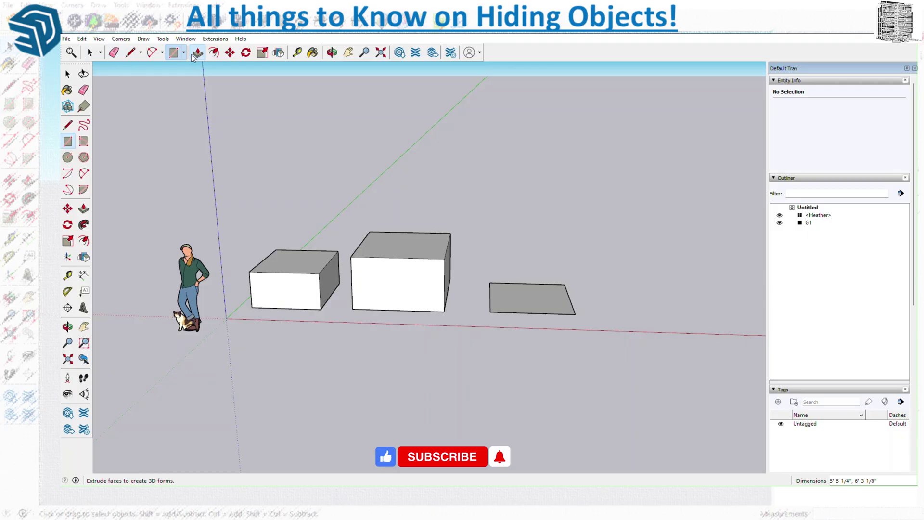
click(520, 301)
click(522, 262)
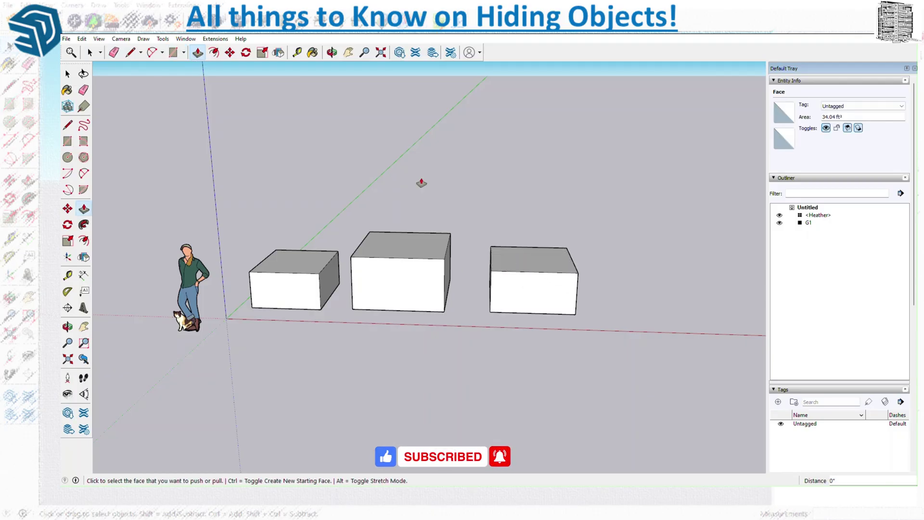
key(space)
- Make the third box a component with the definition name C1
triple_click(542, 293)
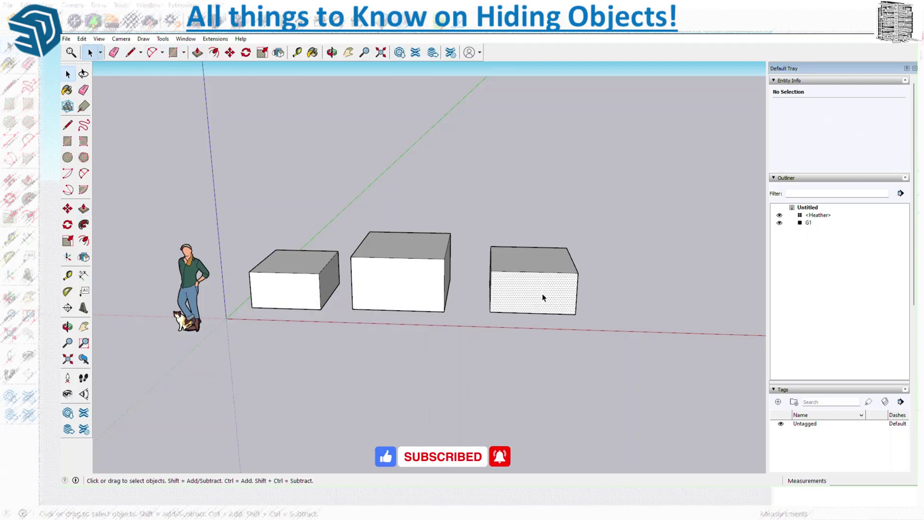
right_click(542, 293)
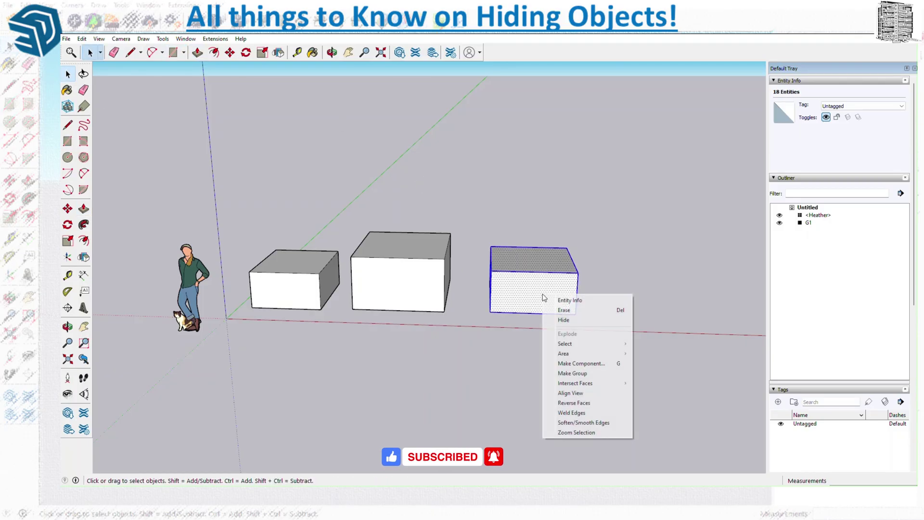
click(590, 364)
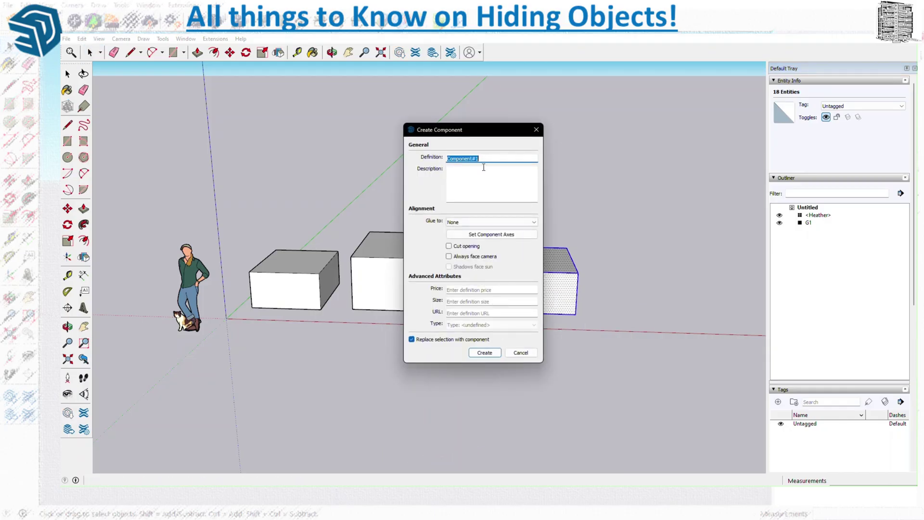
text(C1)
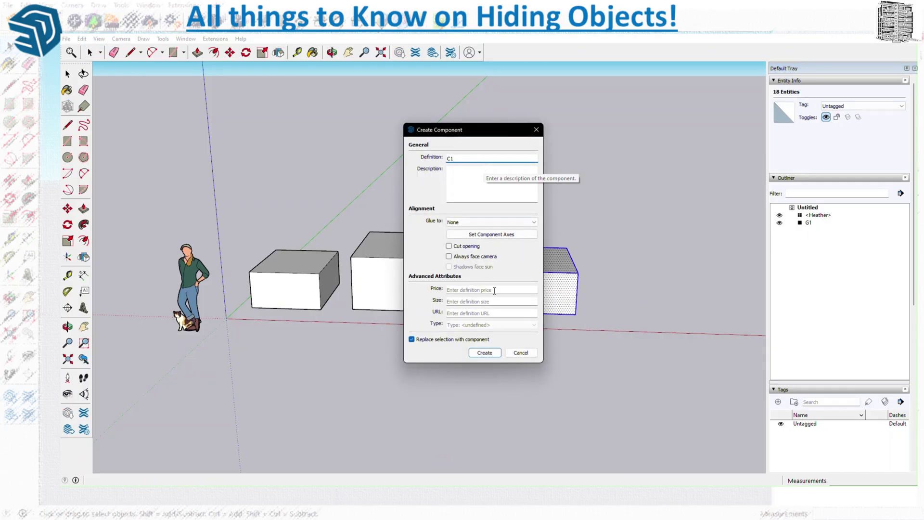
click(484, 351)
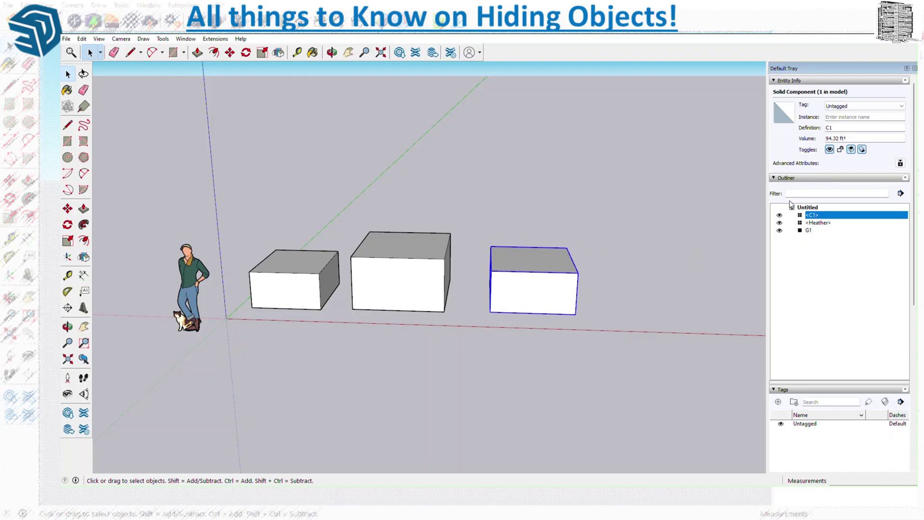
- Hide and unhide component C1 and group G1 in turn, and select the loose box to check it against the object hierarchy
click(779, 215)
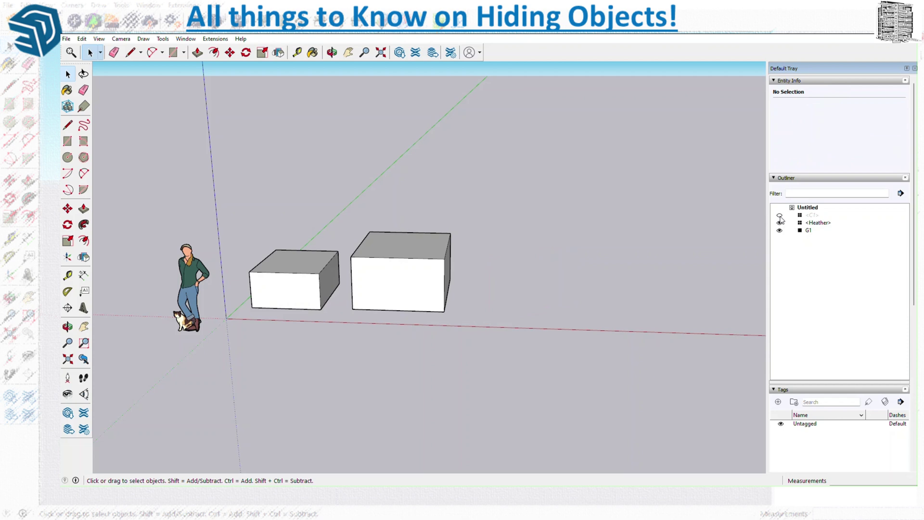
click(780, 216)
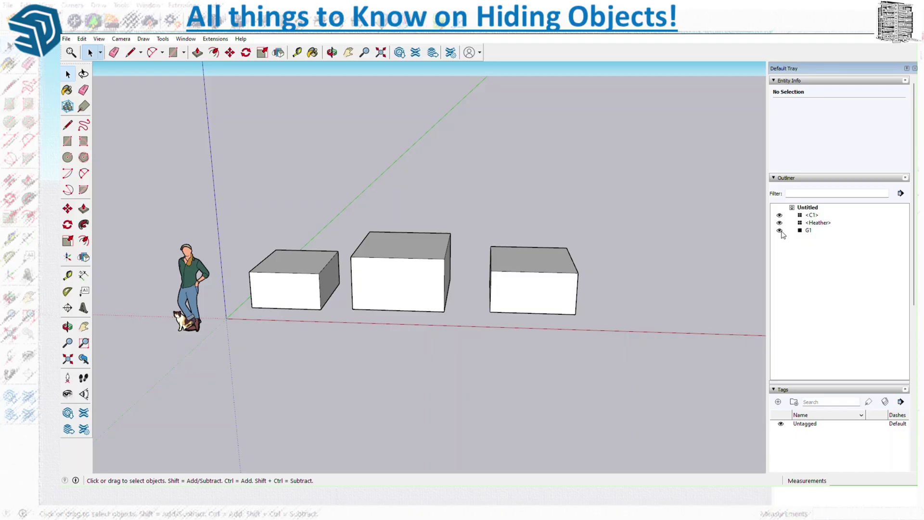
click(779, 231)
click(779, 231)
triple_click(296, 287)
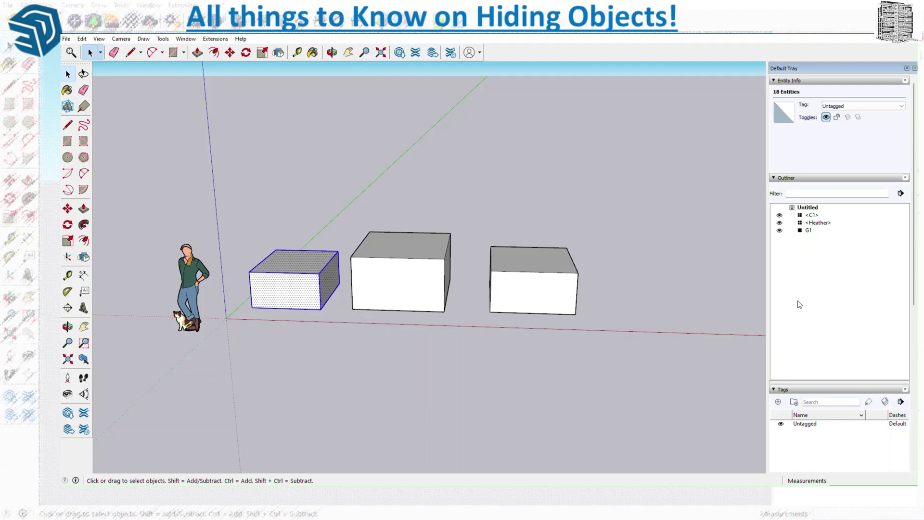
click(680, 226)
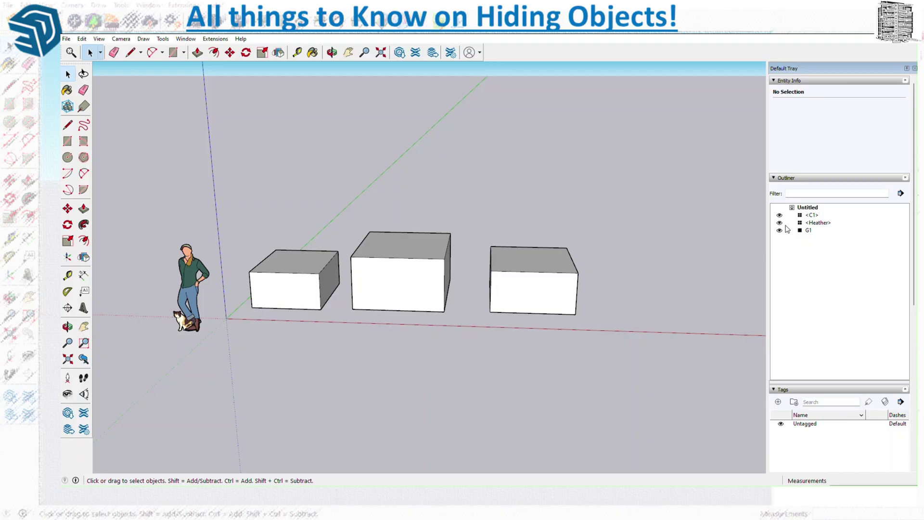
- Hide component C1 through its entity properties and unhide it from the object hierarchy
click(540, 285)
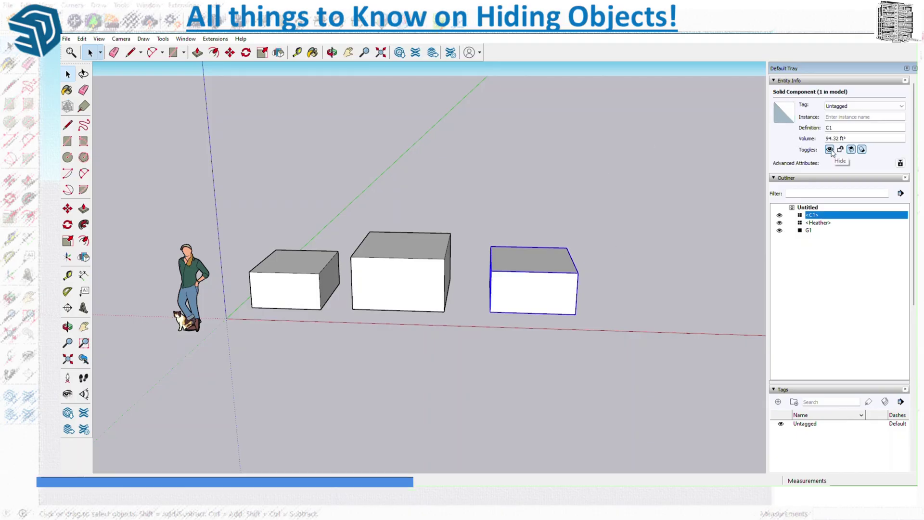
click(831, 151)
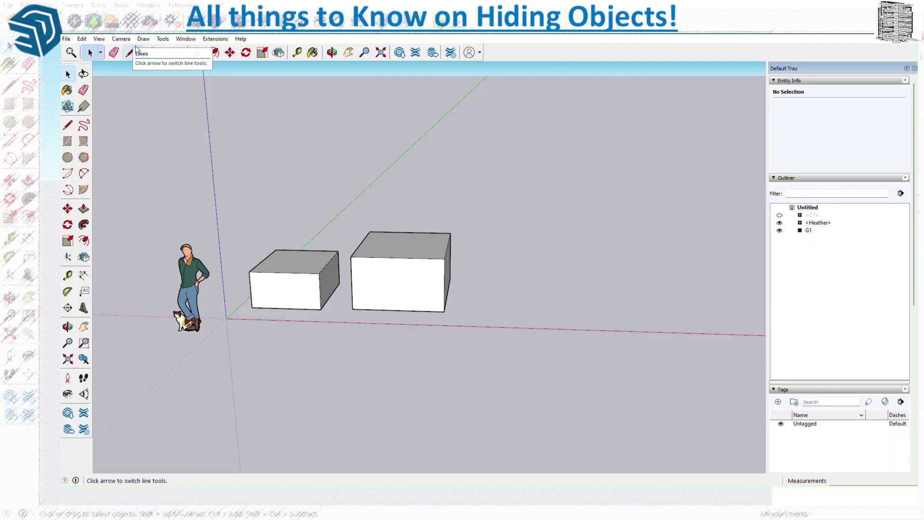
click(779, 216)
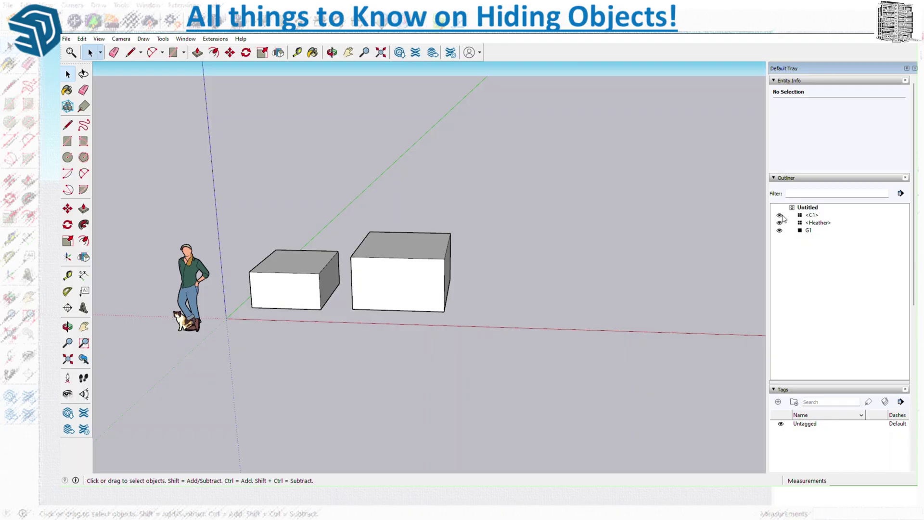
- Hide component C1 through its entity properties again and restore it with the Unhide Last command
click(568, 276)
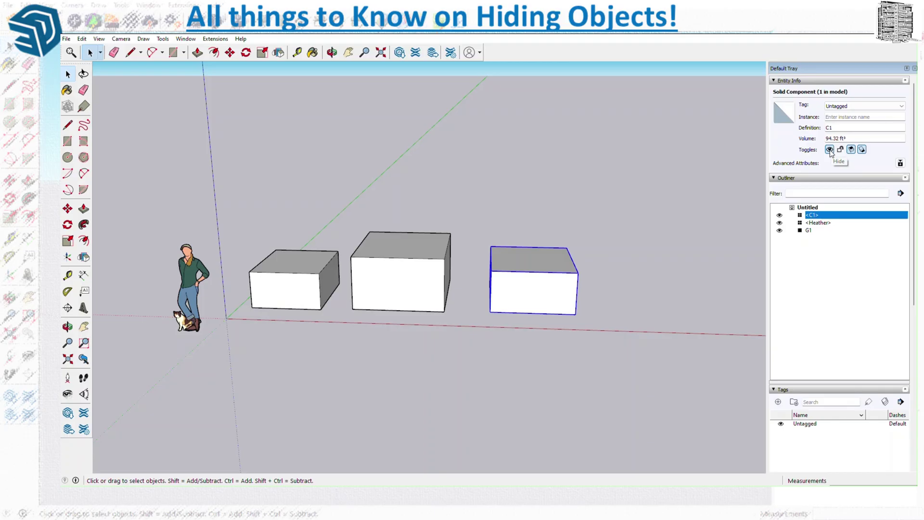
click(830, 150)
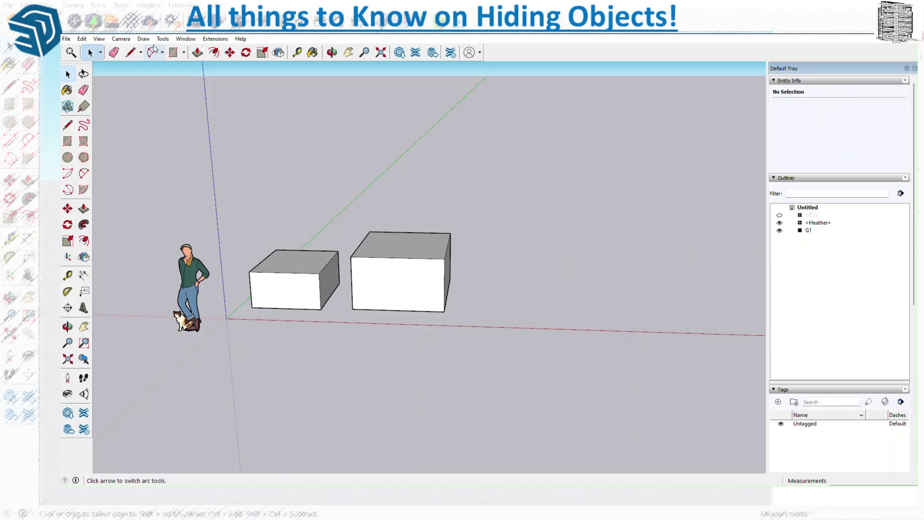
click(101, 40)
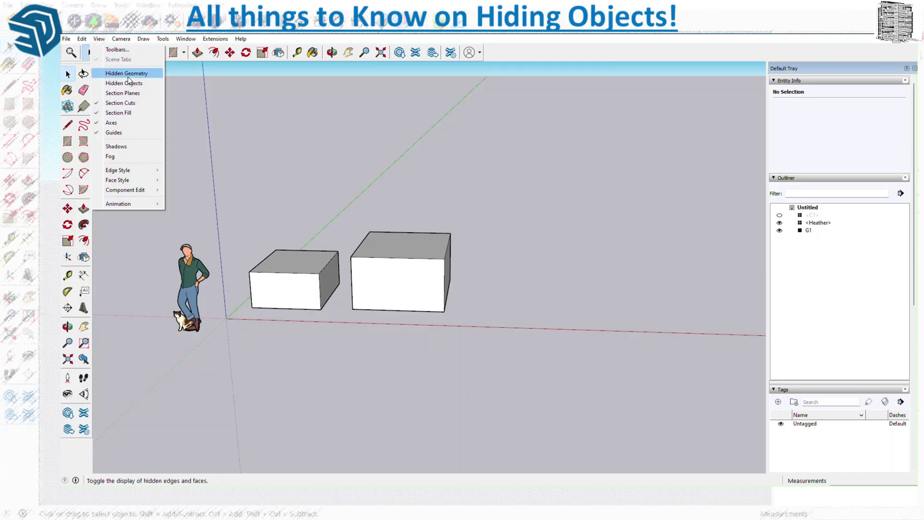
mouse_move(83, 42)
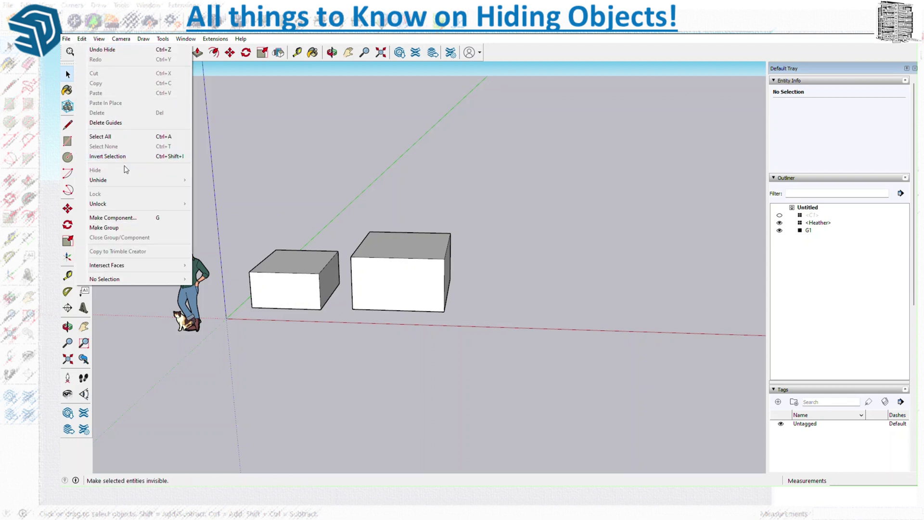
mouse_move(137, 182)
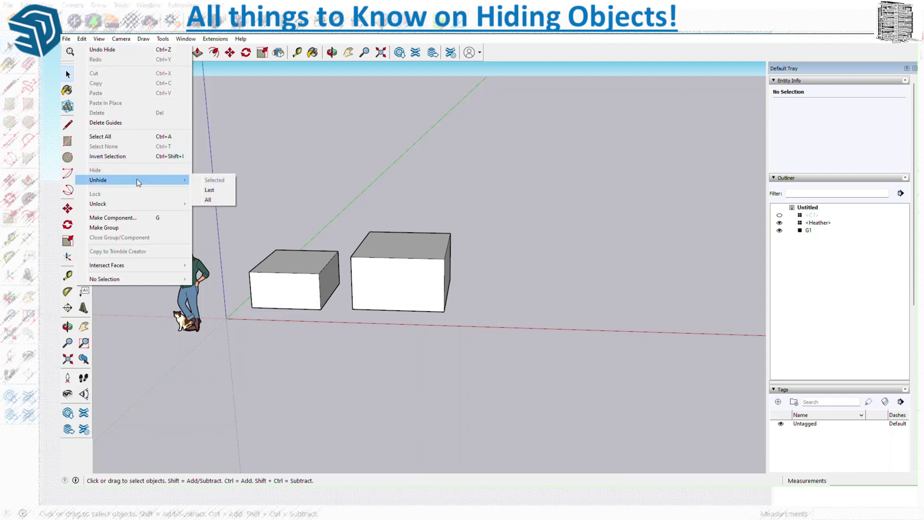
click(217, 192)
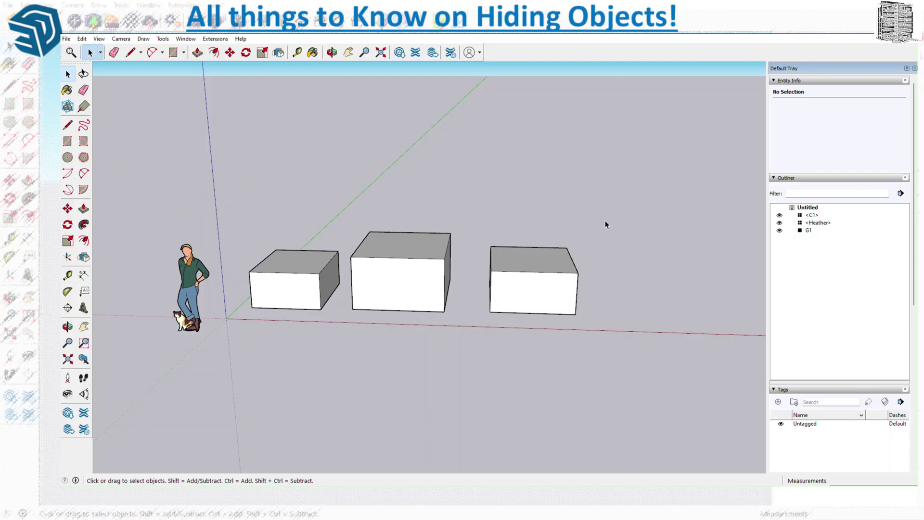
- Hide component C1 and group G1 together from the object hierarchy and restore both with the Unhide All command
drag(376, 336, 353, 340)
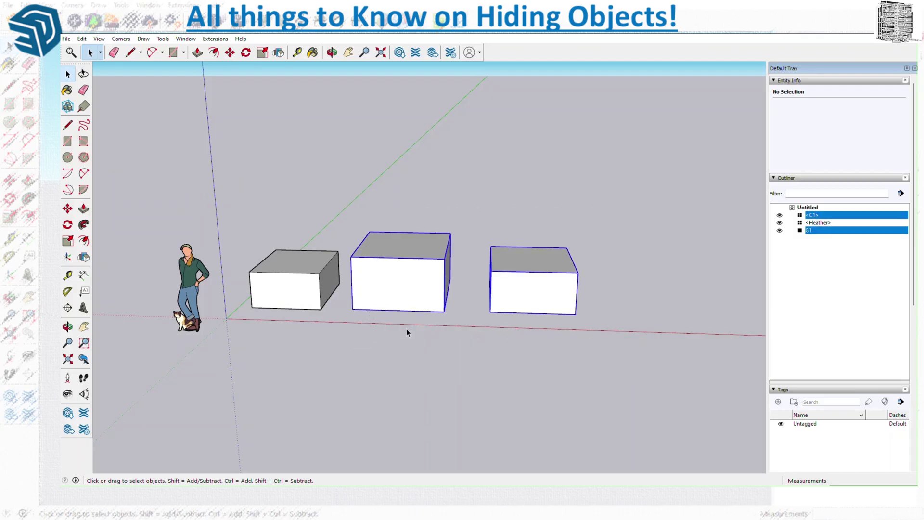
click(779, 217)
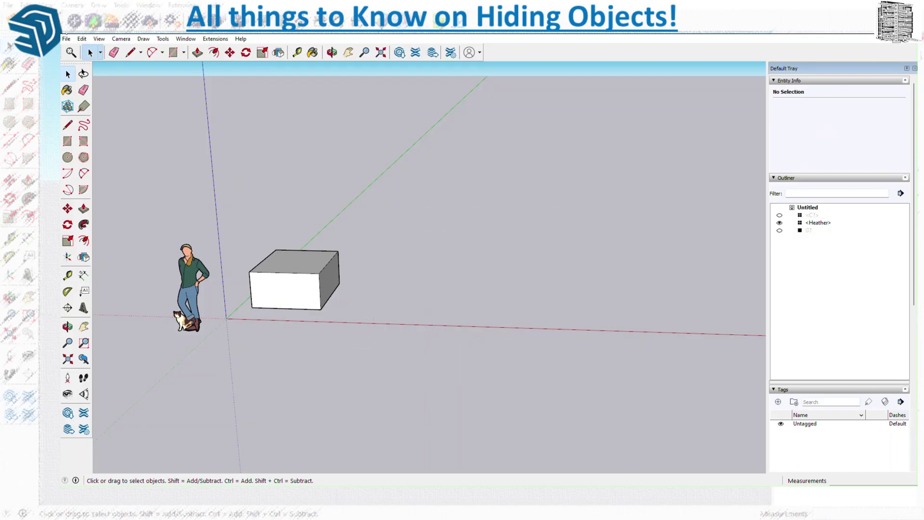
click(82, 39)
mouse_move(144, 180)
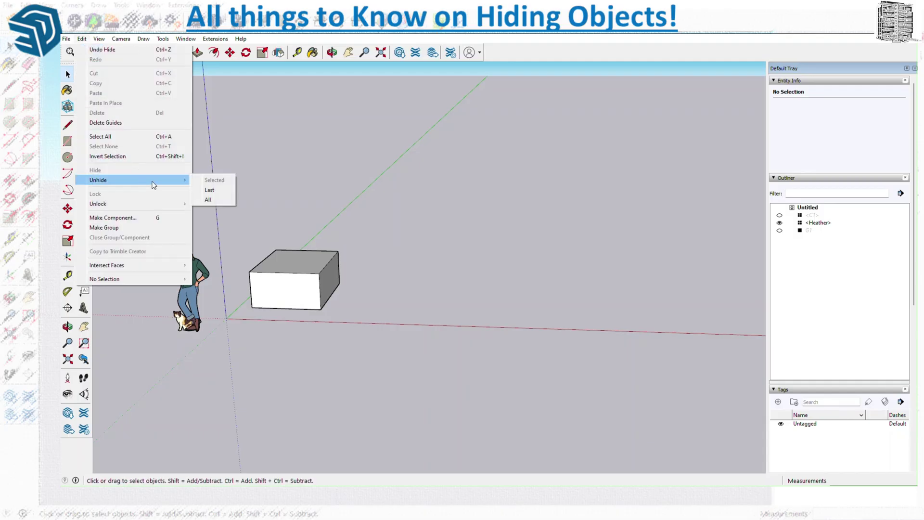
click(216, 200)
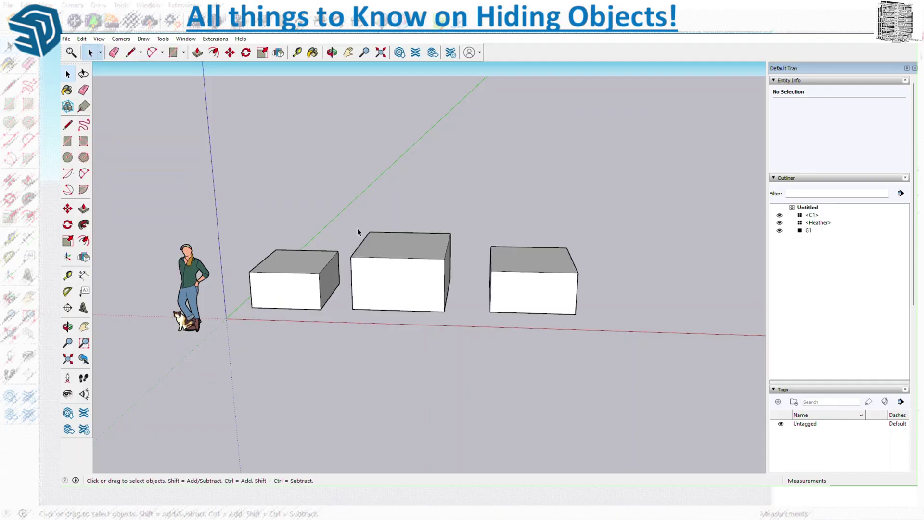
- Create tags C1 and G1 and assign them to the matching component and group
click(566, 278)
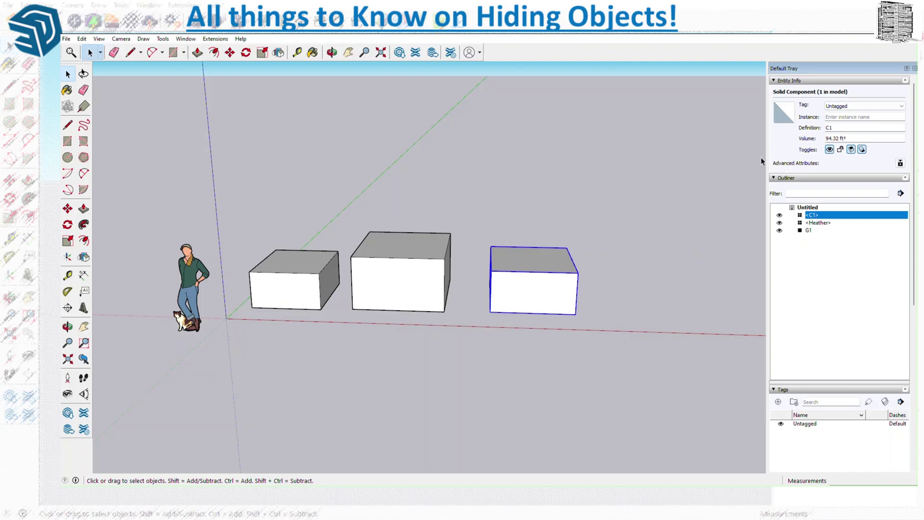
click(778, 402)
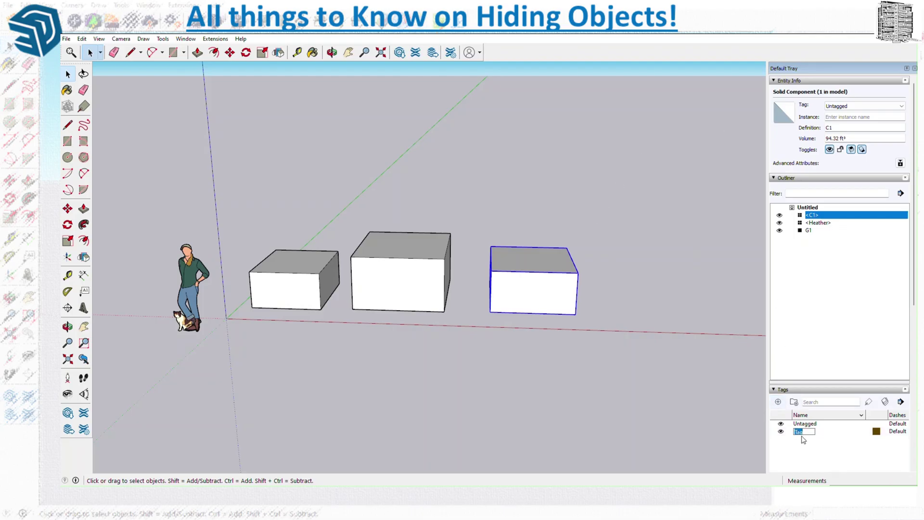
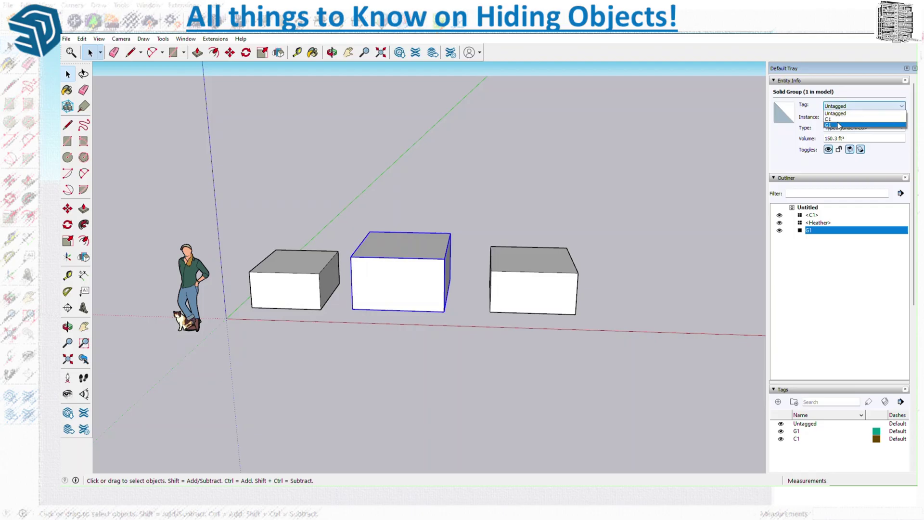
click(845, 112)
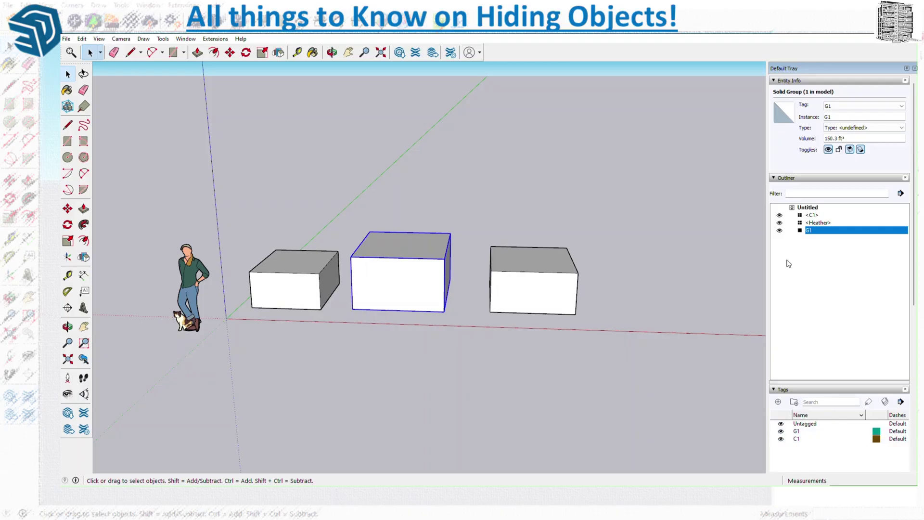
- Hide and unhide group G1 in the object hierarchy, and switch tag C1's visibility off and on
click(779, 230)
click(780, 231)
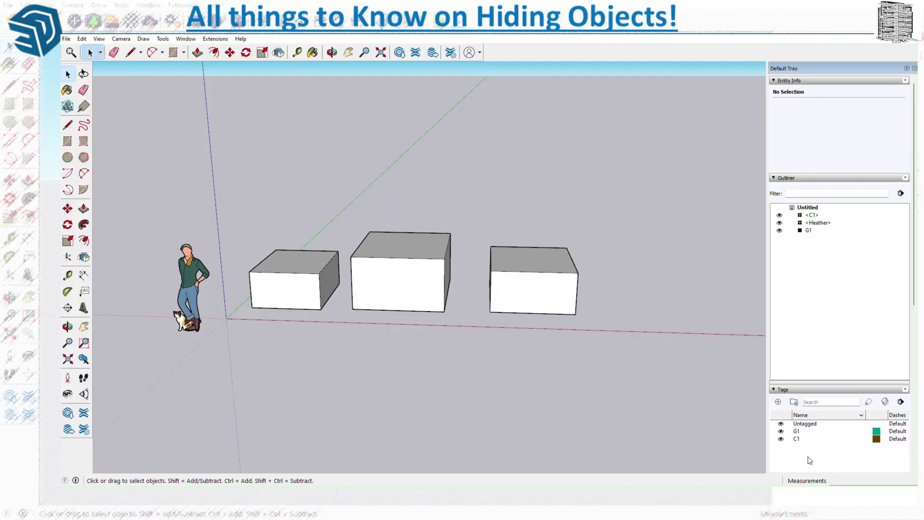
click(781, 438)
click(781, 440)
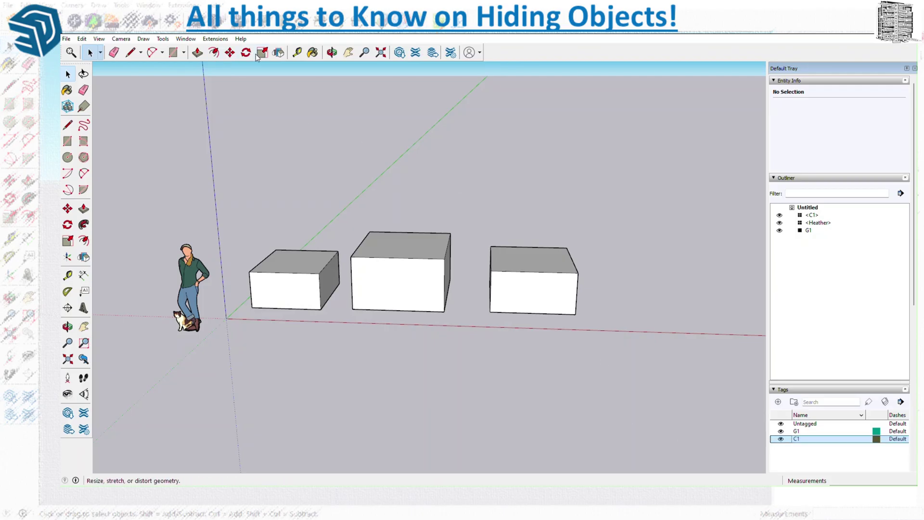
- Draw a rectangle about 5' 5" by 5' 7" in front of group G1 and extrude it up about 3' 2" with Push/Pull
click(173, 53)
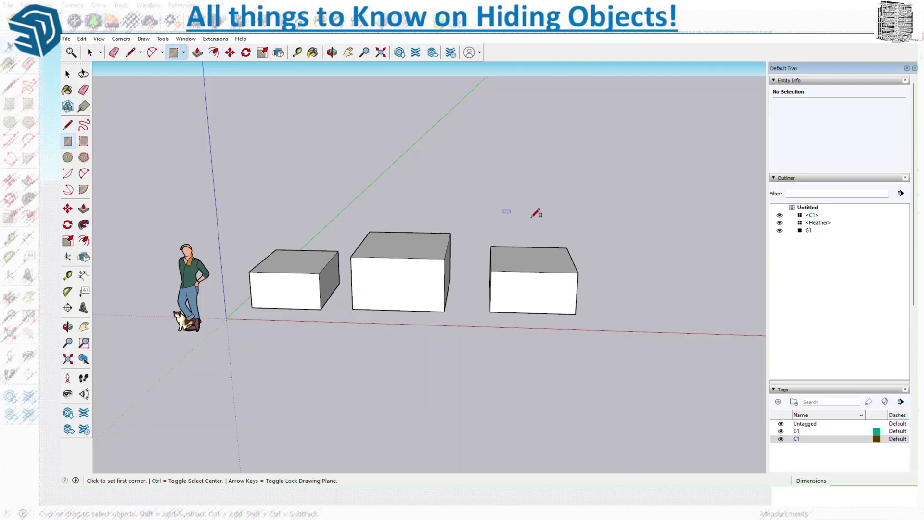
click(347, 322)
click(426, 363)
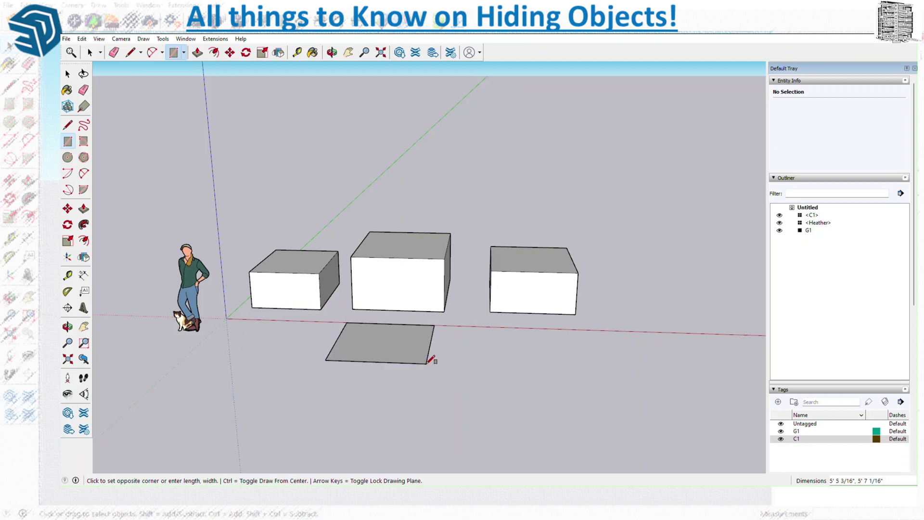
click(197, 52)
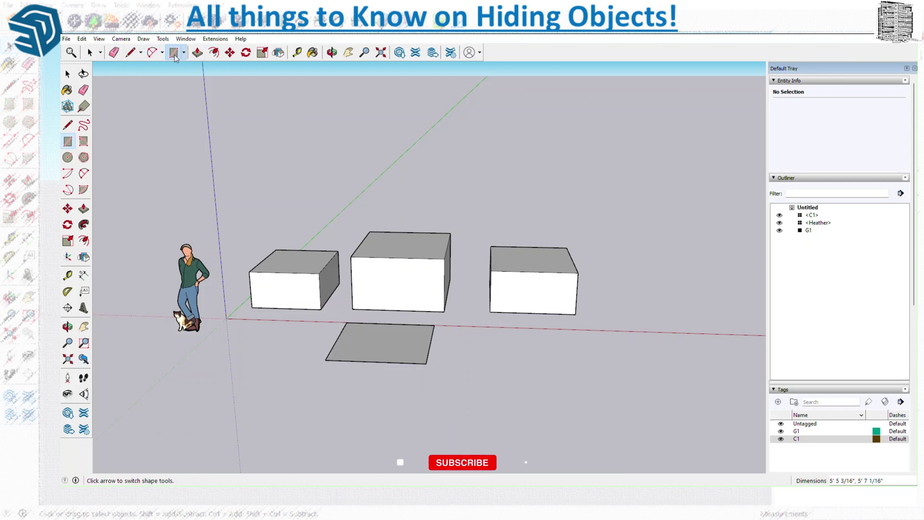
click(356, 334)
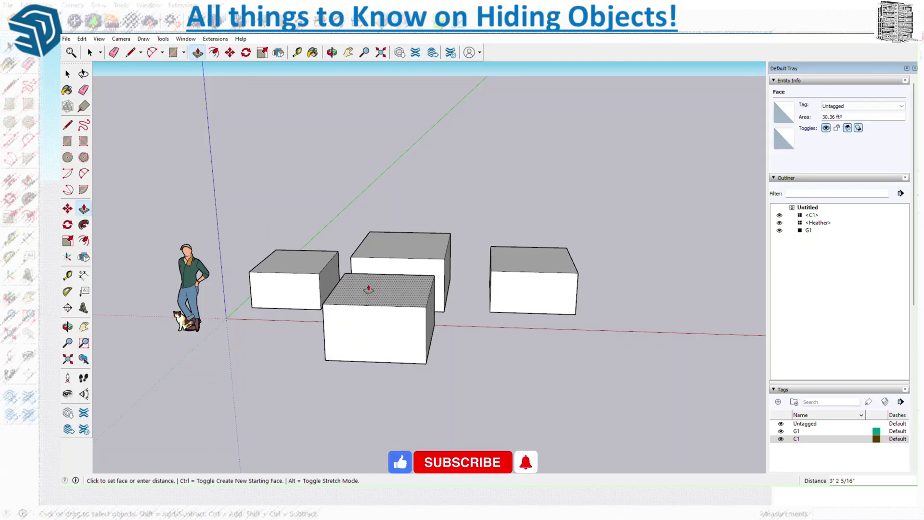
click(367, 287)
- Make the new front box a group and rename it G2
click(89, 52)
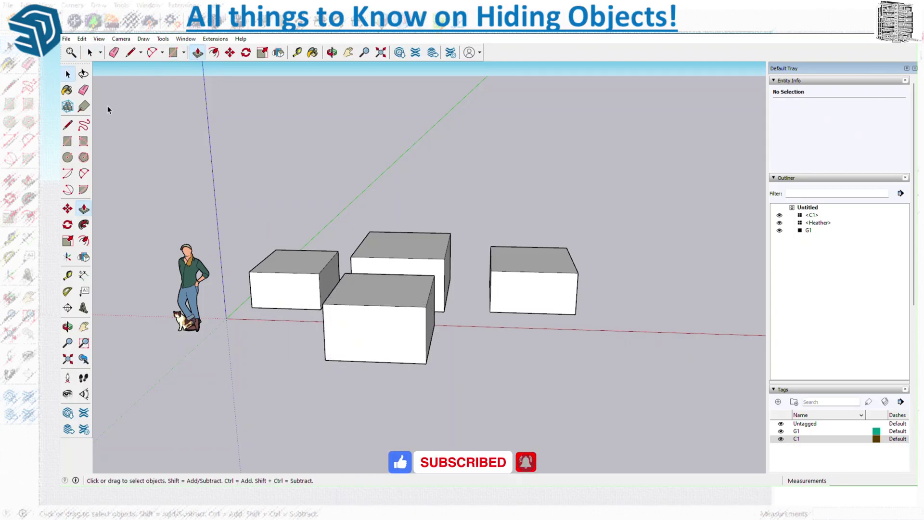
triple_click(402, 336)
right_click(403, 335)
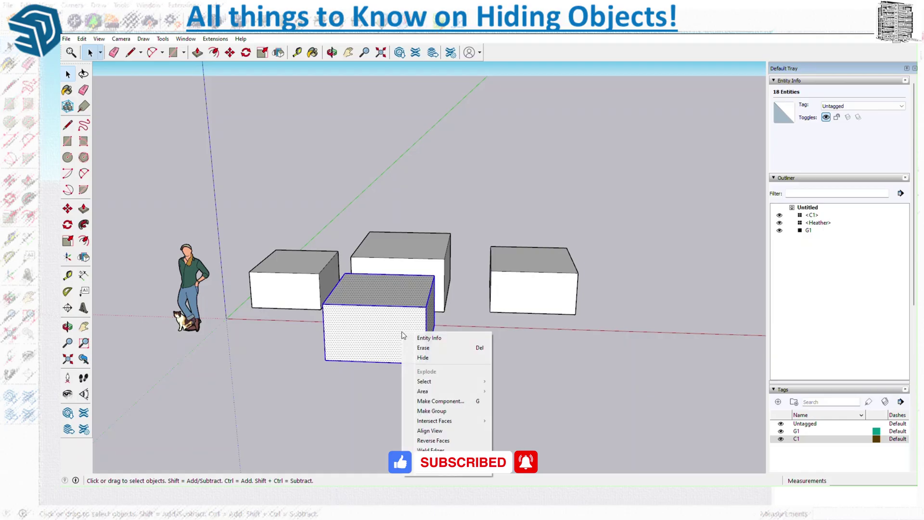
click(449, 412)
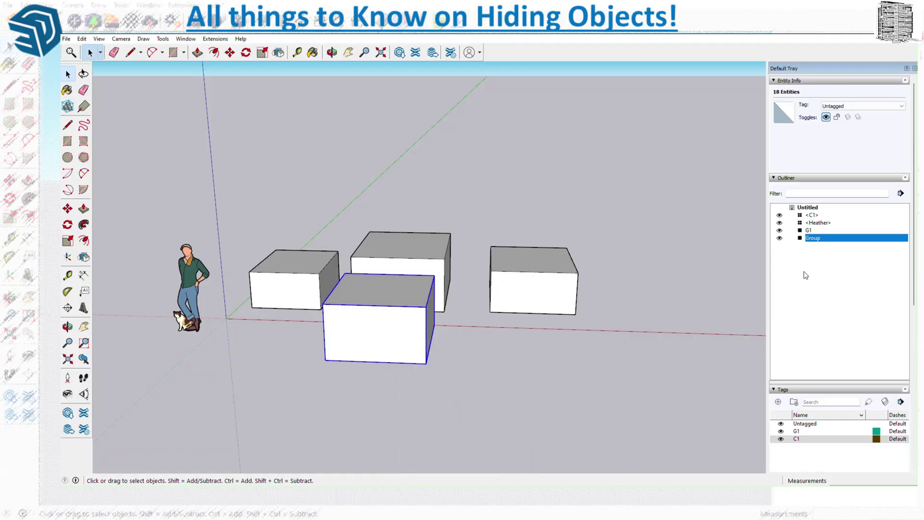
right_click(815, 239)
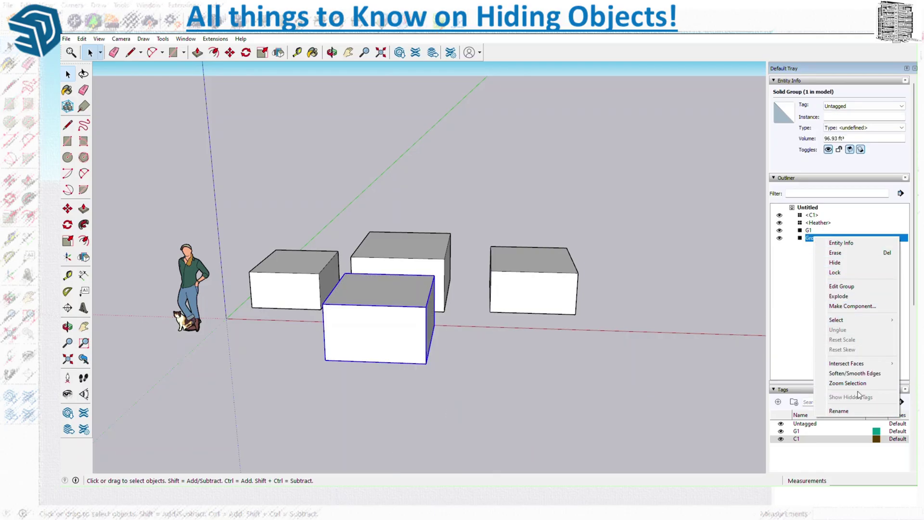
click(861, 410)
text(G2)
key(Return)
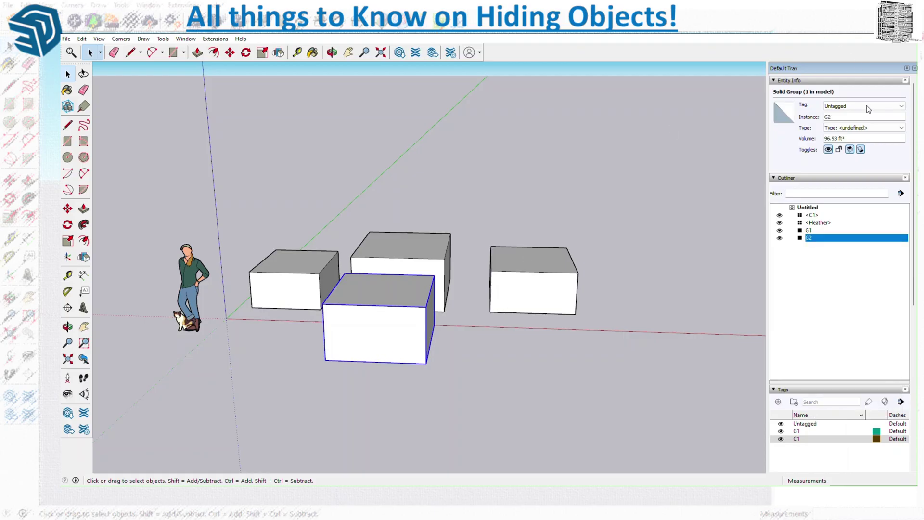
- Create a tag named G2 and assign it to group G2
click(778, 401)
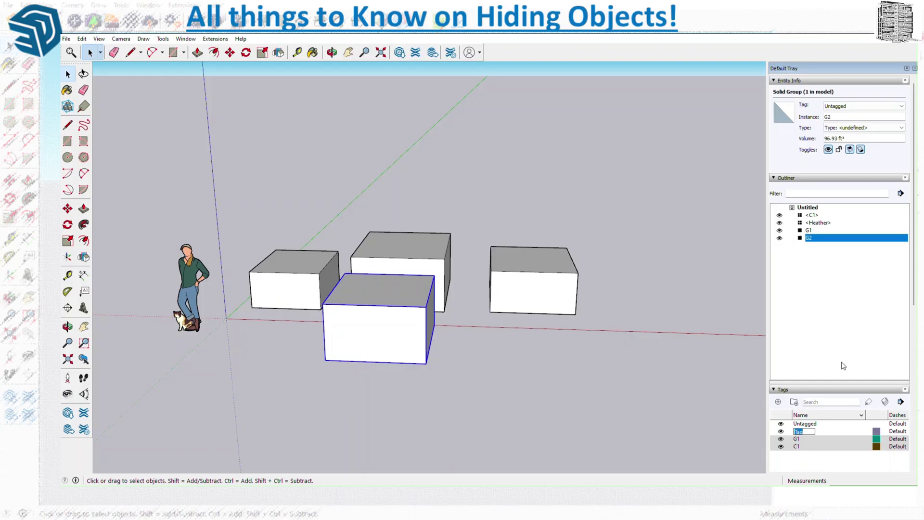
text(G2)
click(848, 106)
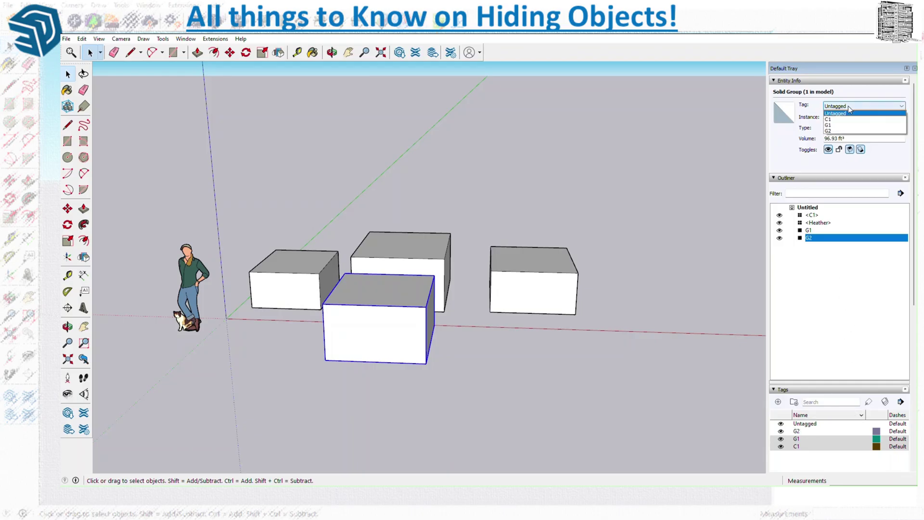
click(829, 131)
click(652, 241)
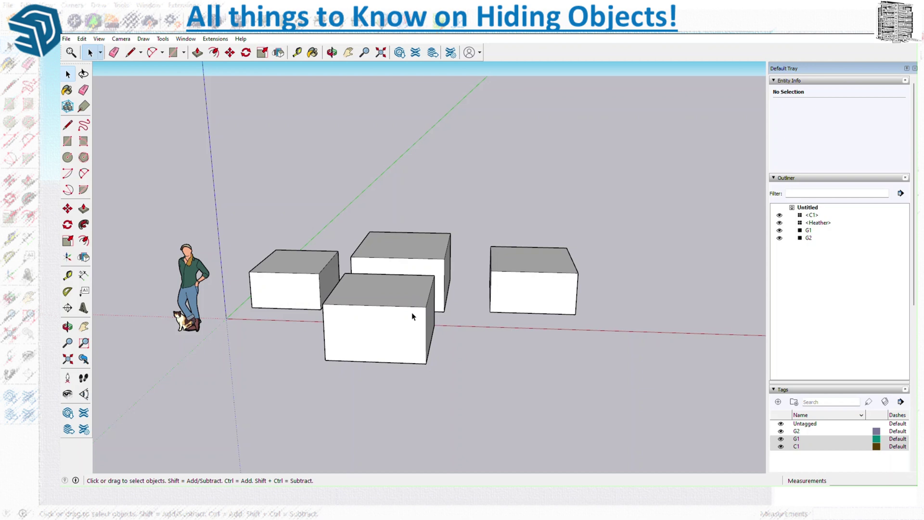
- Hide the front and top faces of the loose box beside the figure
click(299, 289)
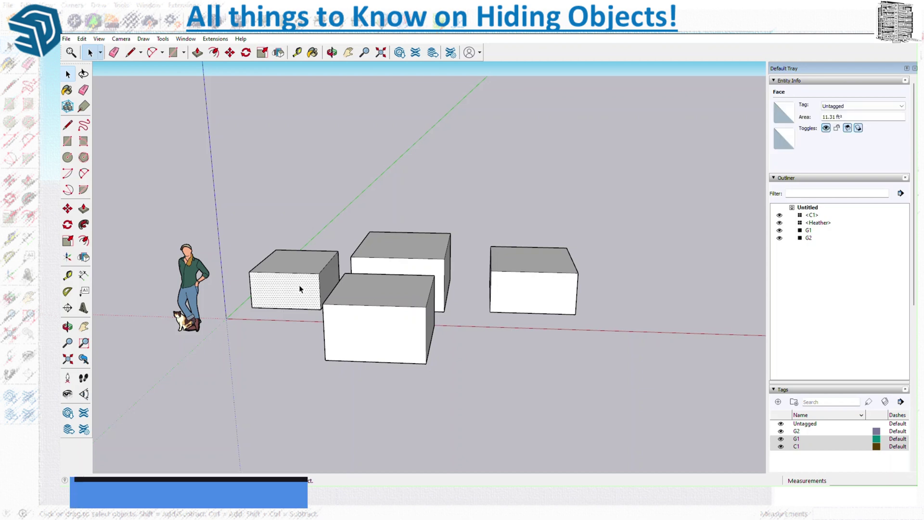
right_click(300, 288)
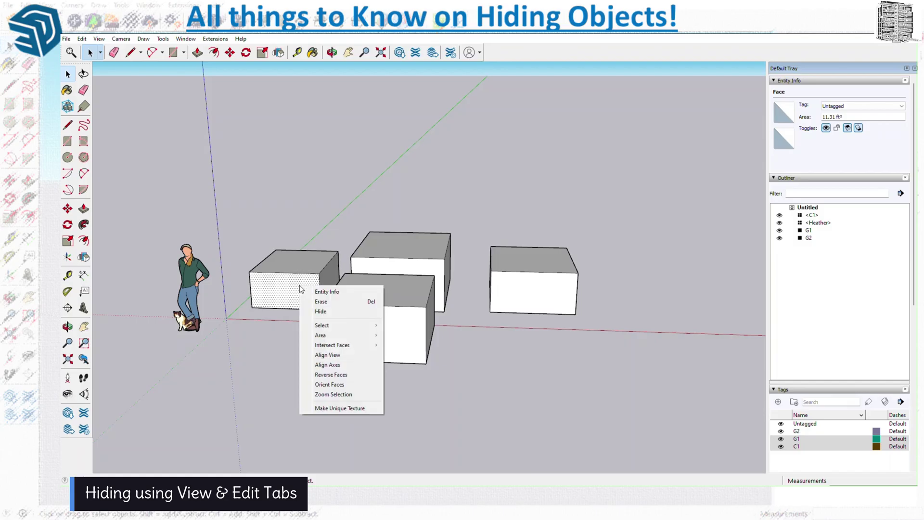
click(321, 311)
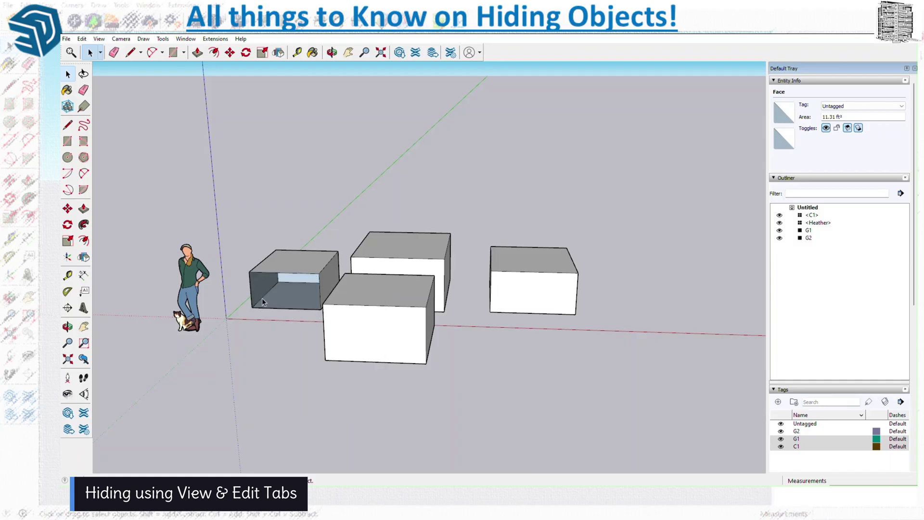
right_click(302, 268)
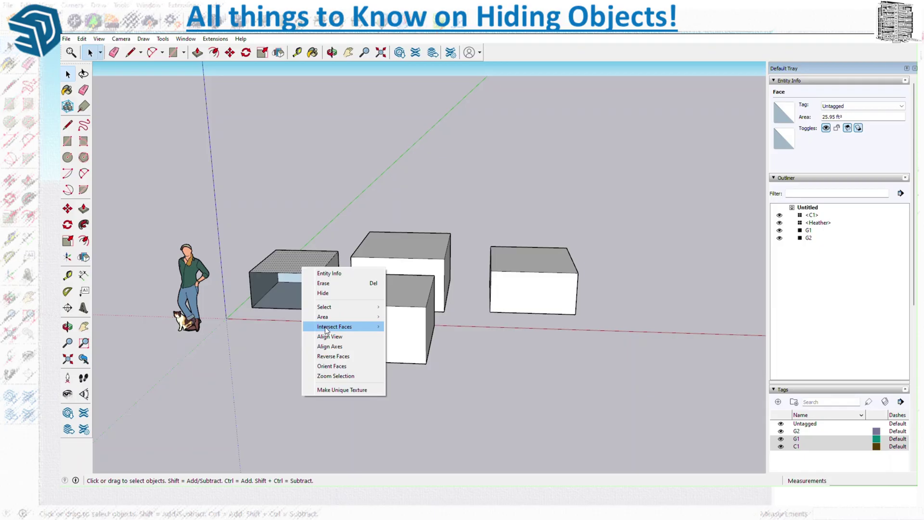
click(321, 292)
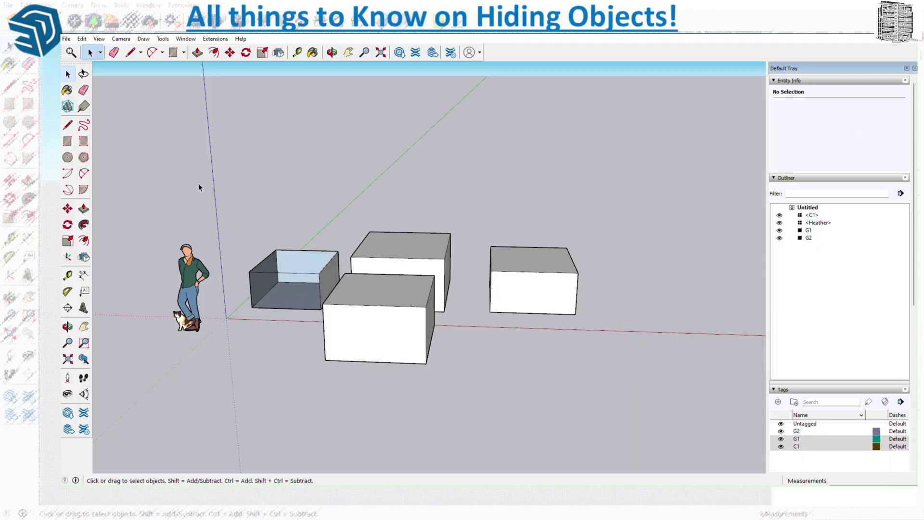
- Turn on the display of hidden geometry and unhide the loose box's front face
click(100, 39)
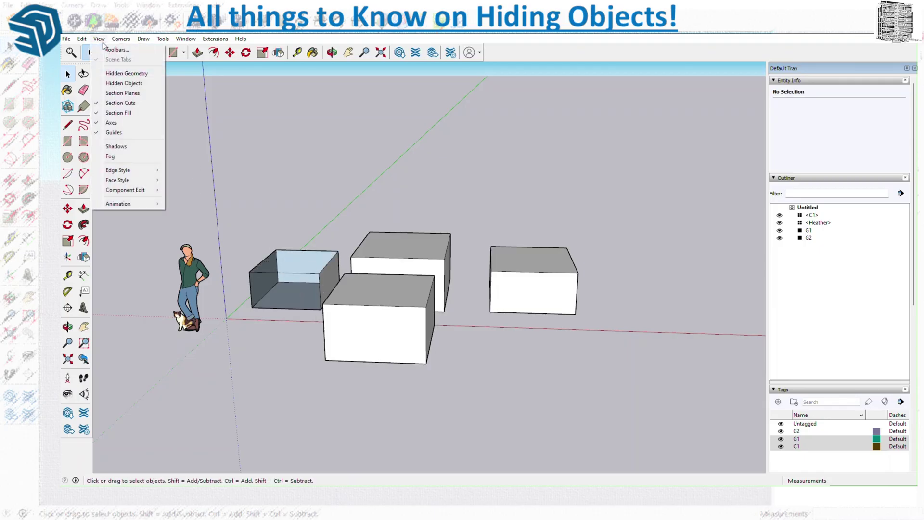
click(99, 74)
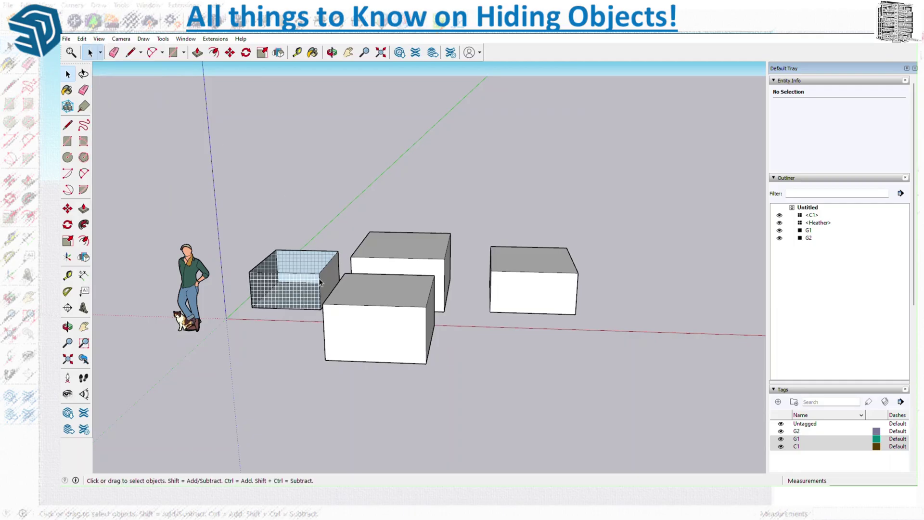
right_click(293, 292)
click(320, 313)
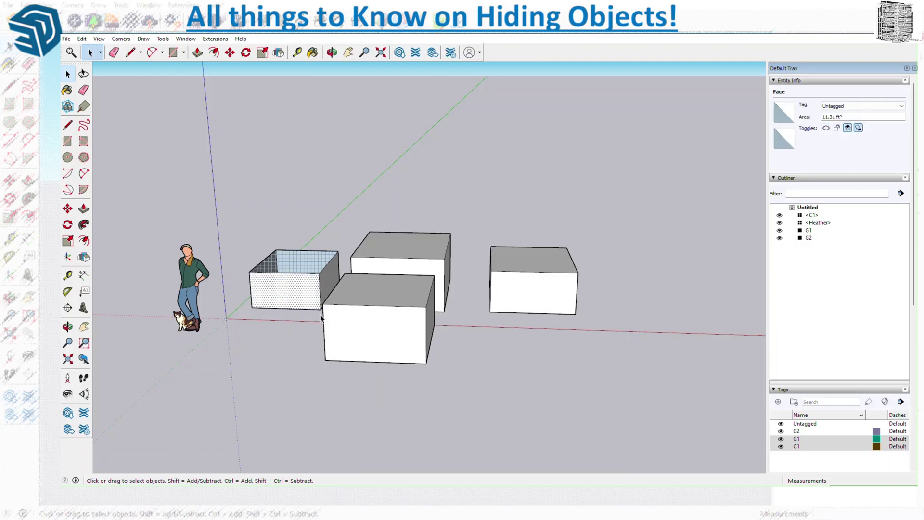
- Select all four boxes and unhide the selection, restoring the loose box's top face
drag(651, 165, 238, 387)
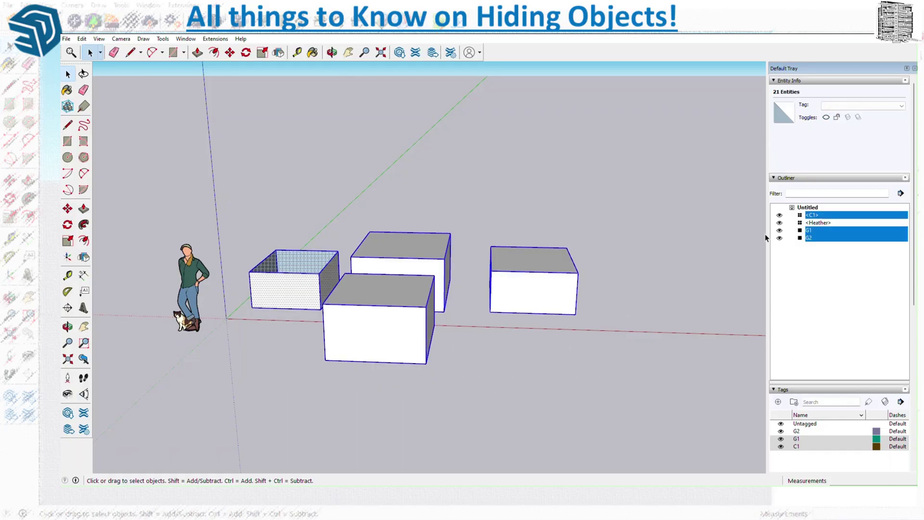
right_click(384, 249)
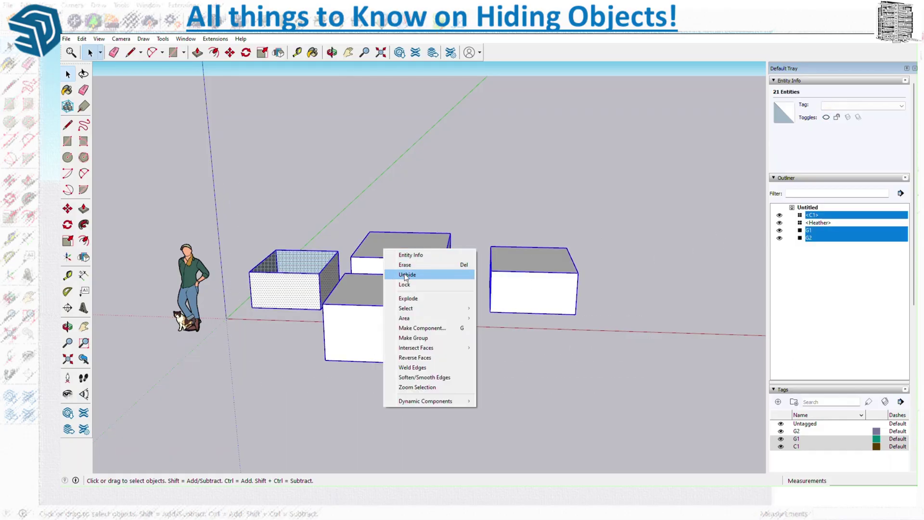
click(405, 275)
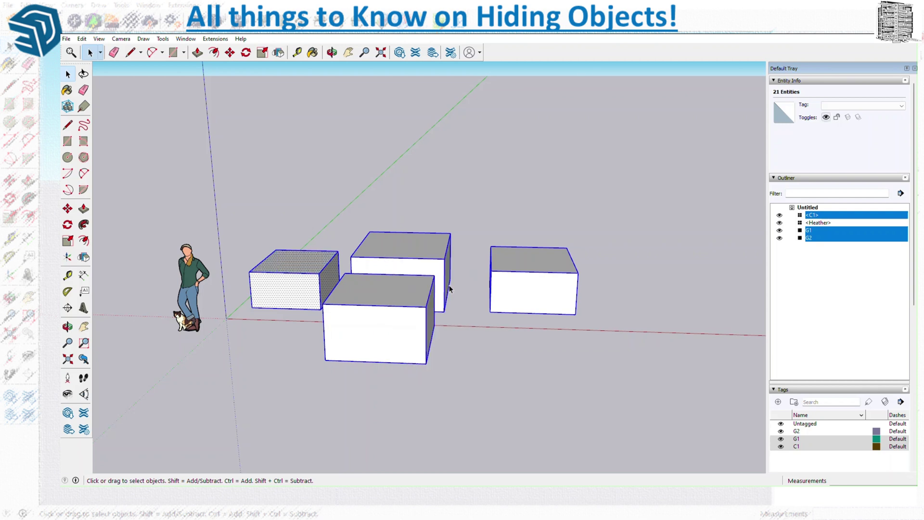
- Hide all four boxes together, keeping the display of hidden geometry on
drag(260, 369, 260, 368)
right_click(391, 263)
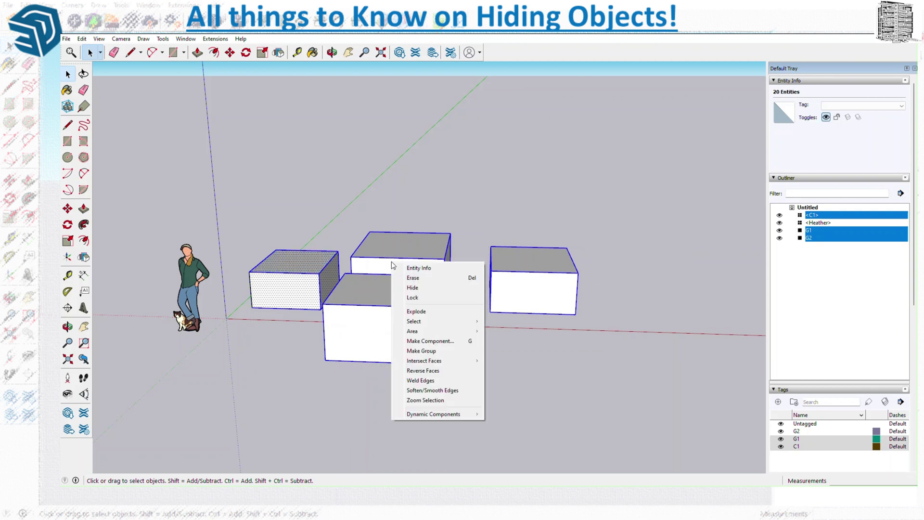
click(414, 288)
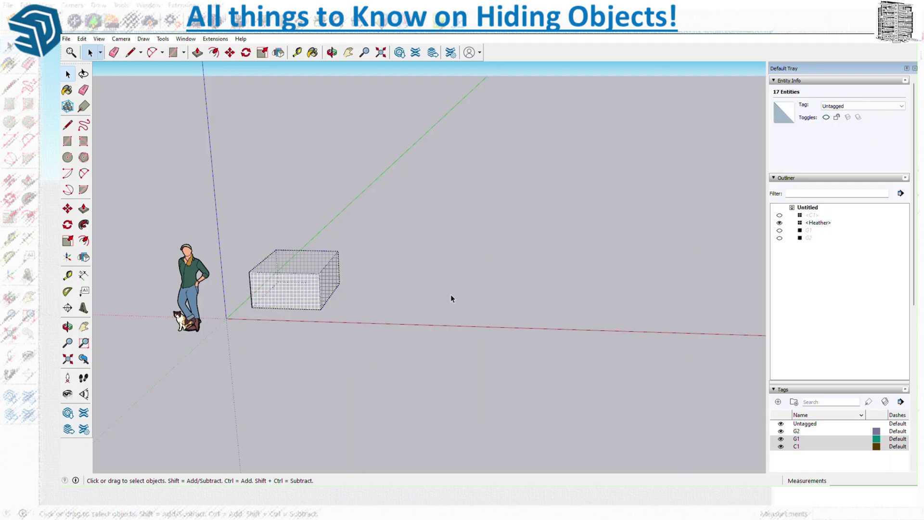
- Turn the display of hidden geometry off and back on to compare its effect on the hidden loose box
click(98, 38)
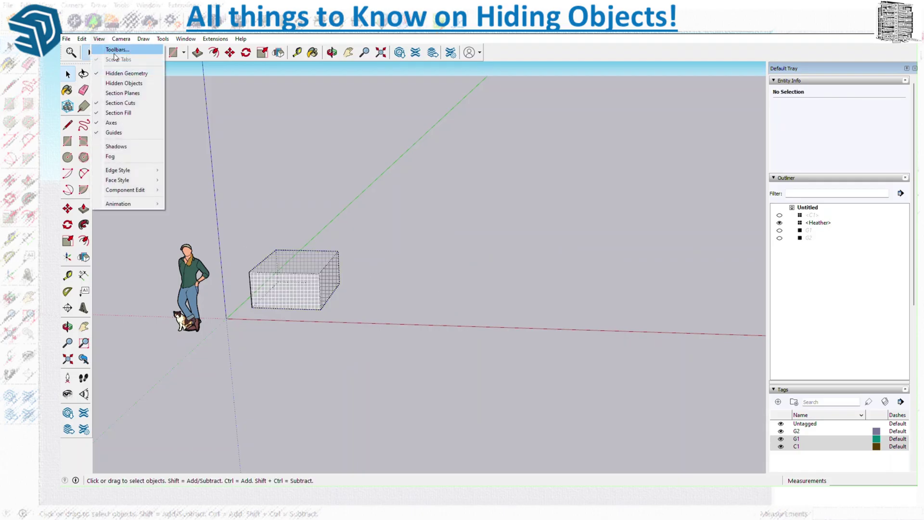
click(121, 82)
click(103, 41)
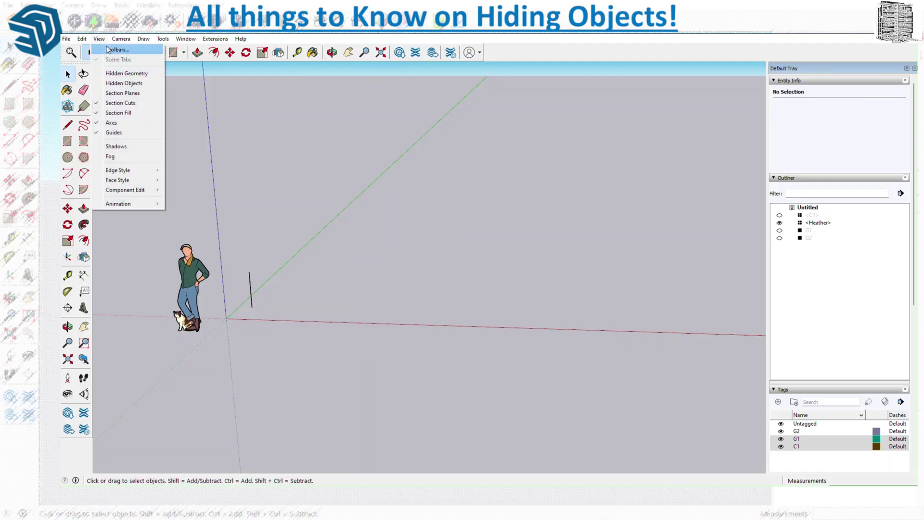
click(99, 74)
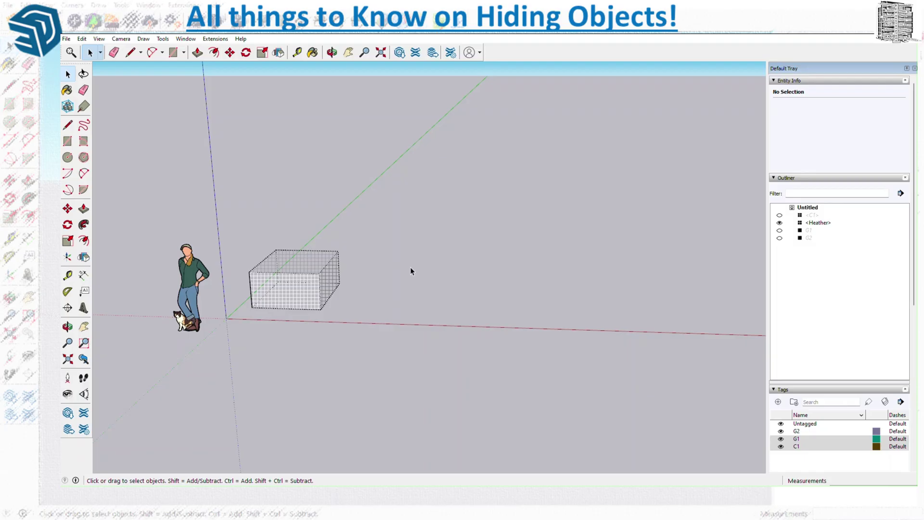
- Turn on the display of hidden objects alongside hidden geometry, switching it off and on once to compare
click(99, 38)
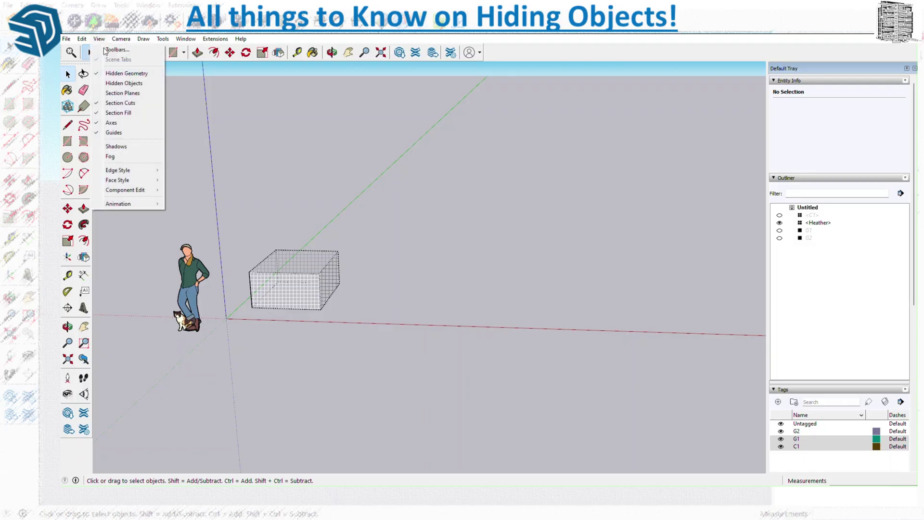
click(123, 83)
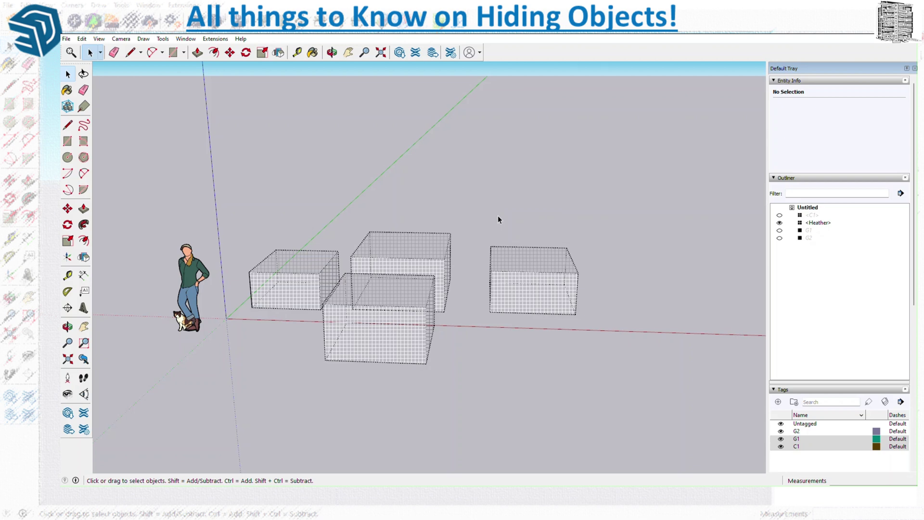
click(99, 38)
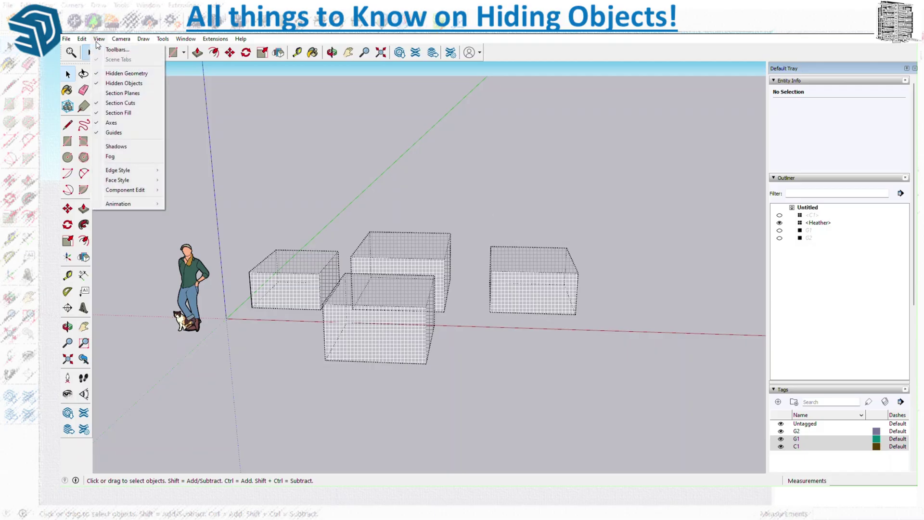
click(120, 83)
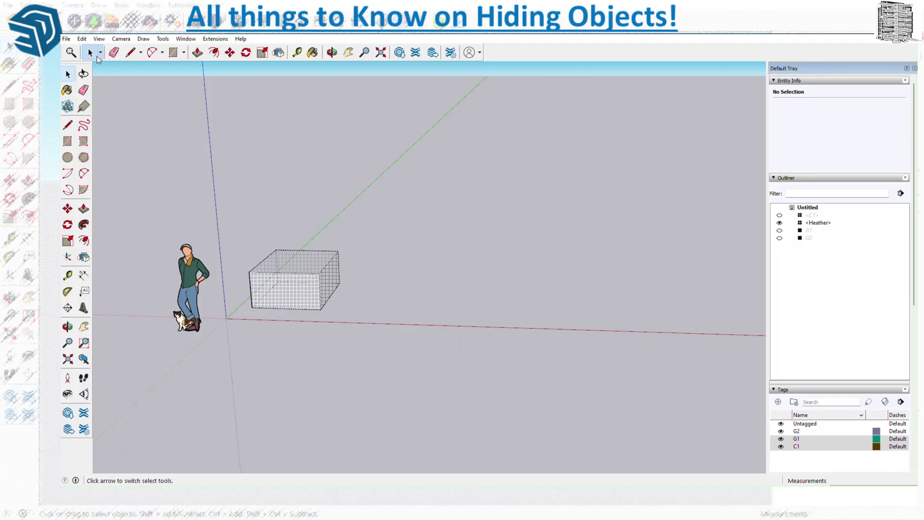
click(98, 38)
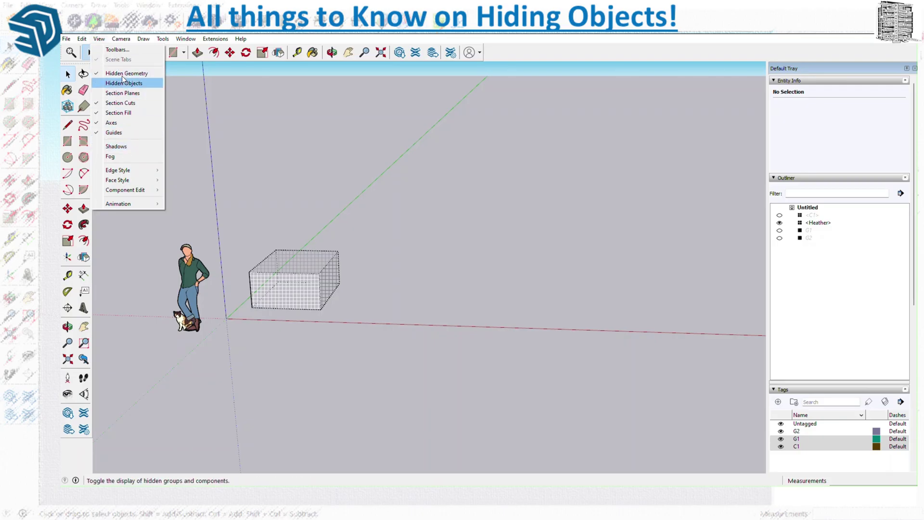
click(102, 84)
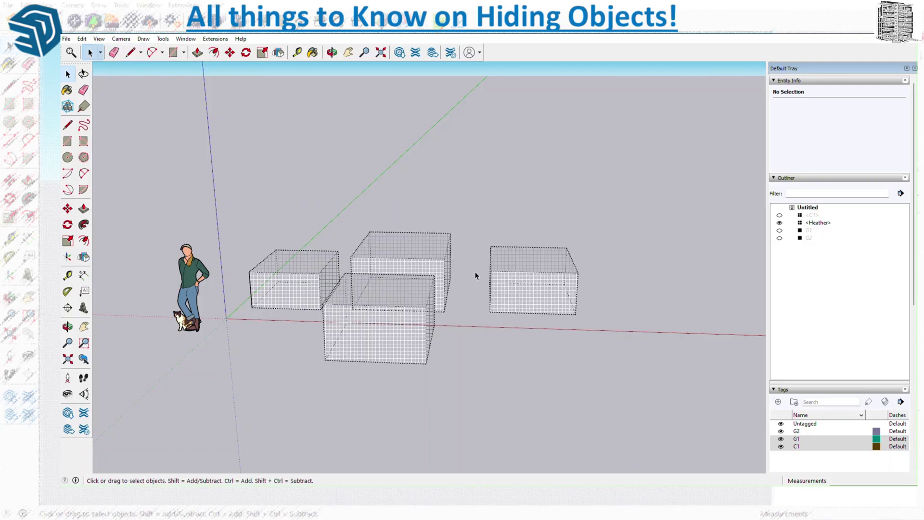
- Unhide the C1 component through the object hierarchy, hide it again, and unhide it directly in the model
click(533, 298)
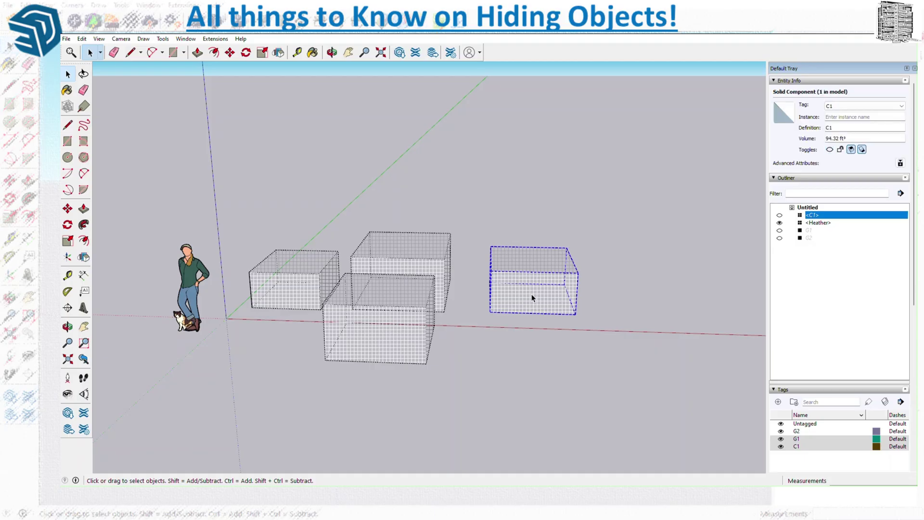
click(779, 215)
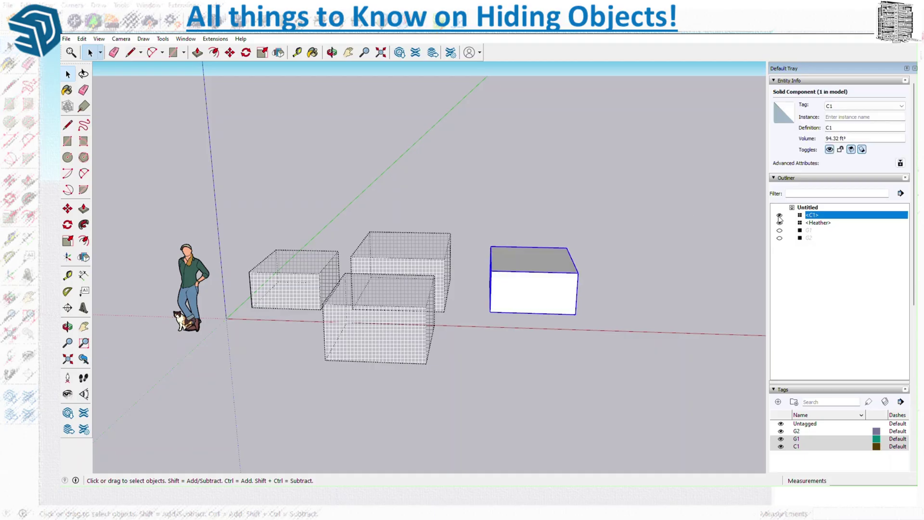
click(779, 215)
right_click(555, 291)
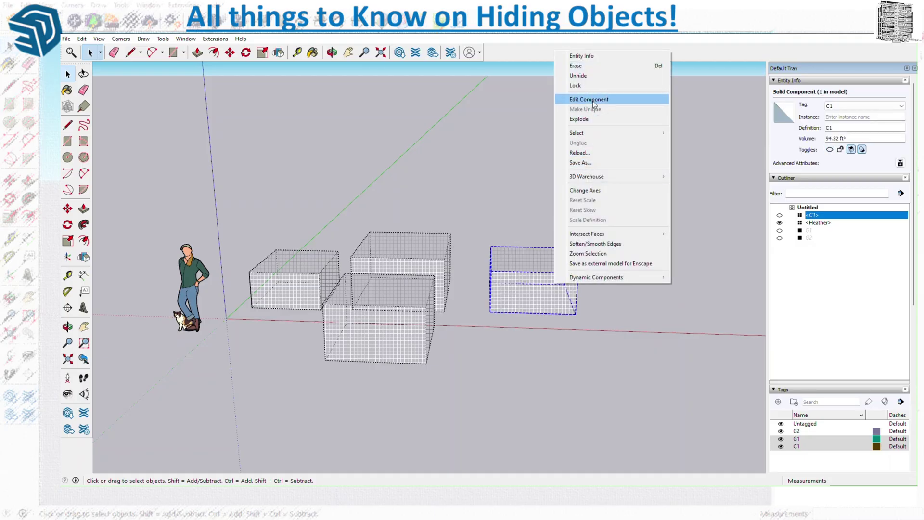
click(588, 78)
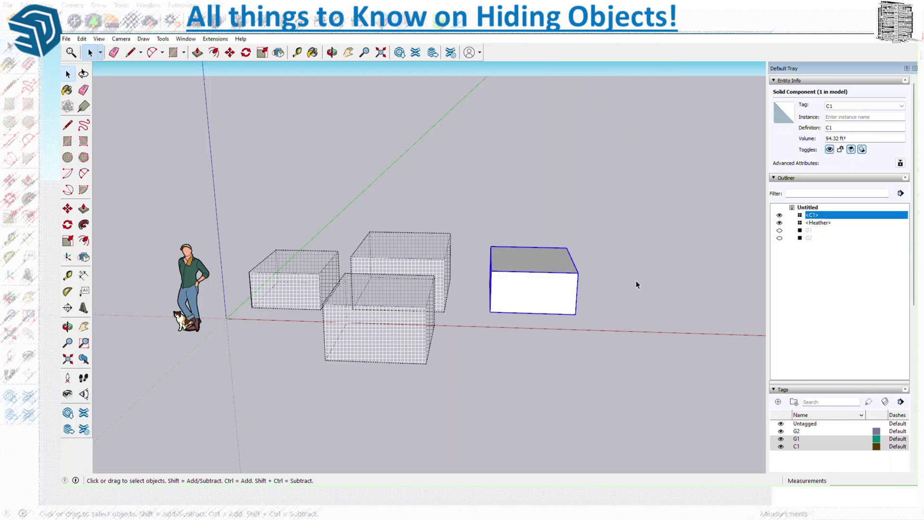
click(668, 308)
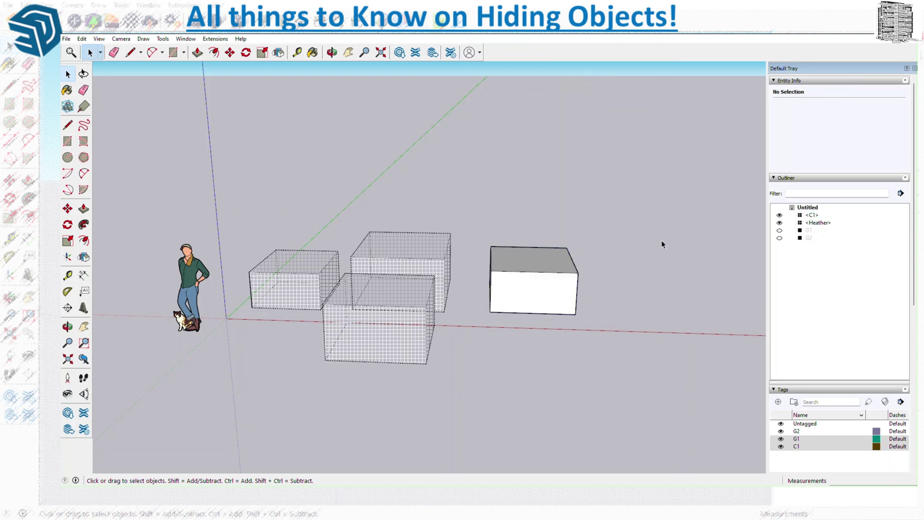
- Unhide groups G1 and G2 through the object hierarchy
click(778, 230)
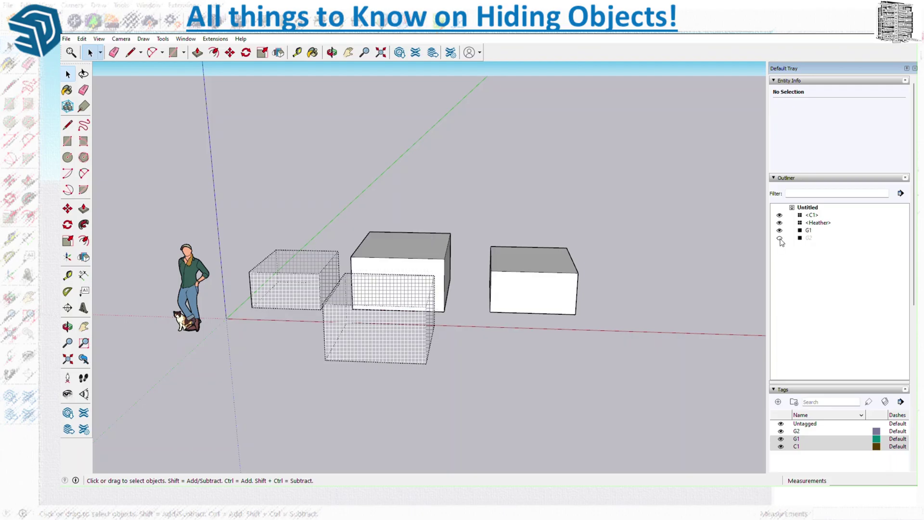
click(779, 238)
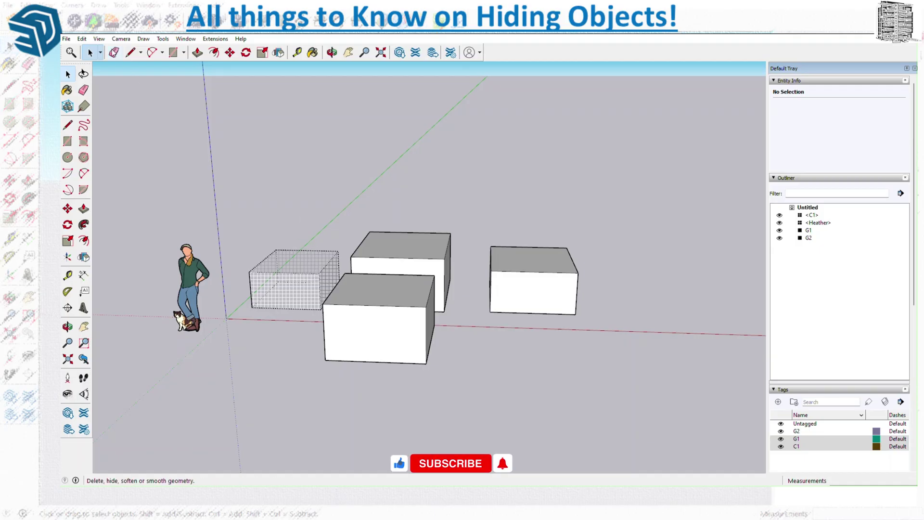
click(98, 38)
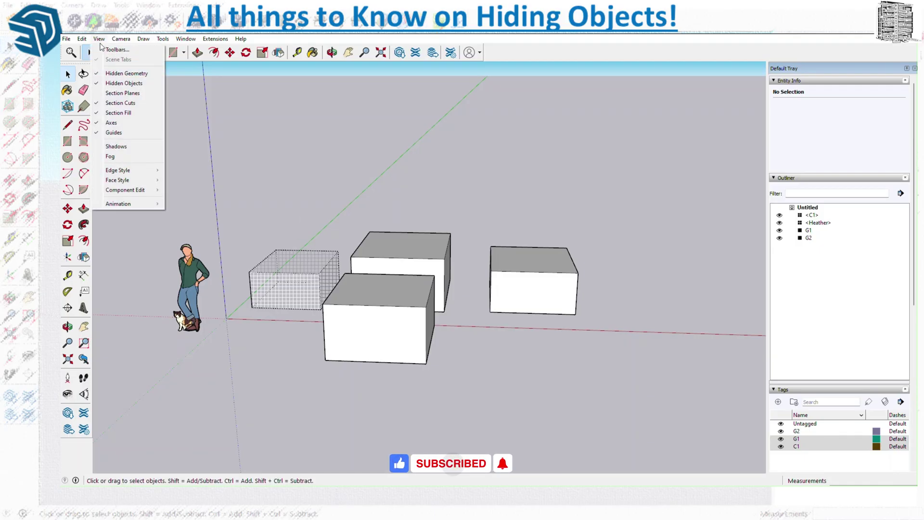
- Unhide the loose box's front face and top face individually
right_click(267, 275)
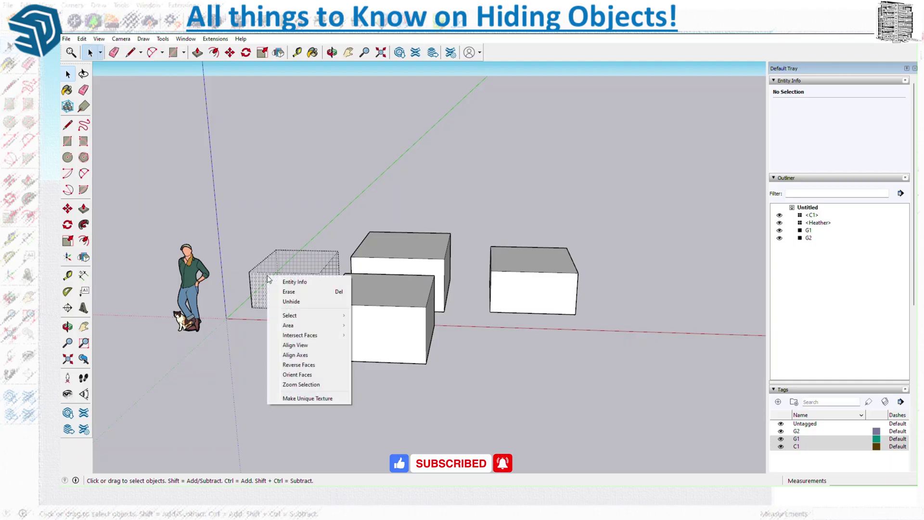
click(288, 301)
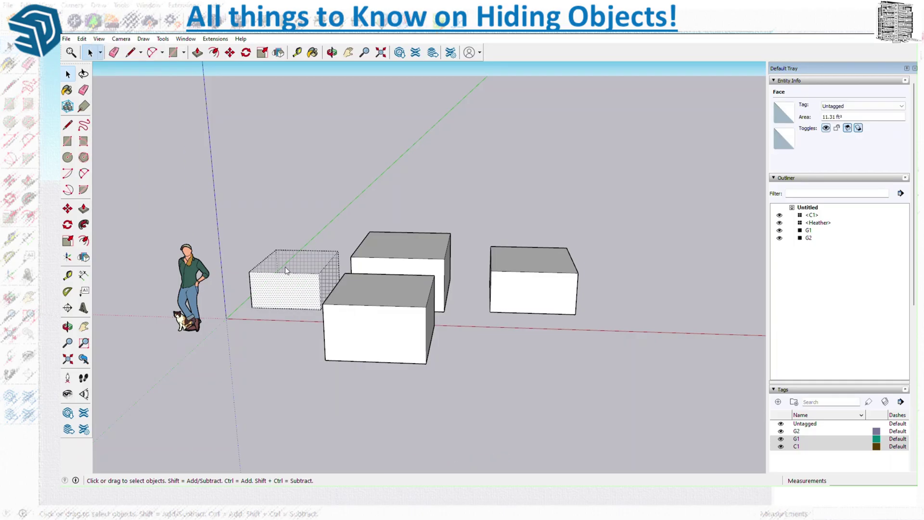
right_click(285, 271)
click(308, 295)
- Select all edges and faces of the loose box and unhide the ones that are still hidden
drag(310, 233, 255, 321)
middle_drag(255, 321, 323, 261)
drag(332, 228, 305, 332)
drag(234, 374, 235, 375)
right_click(273, 310)
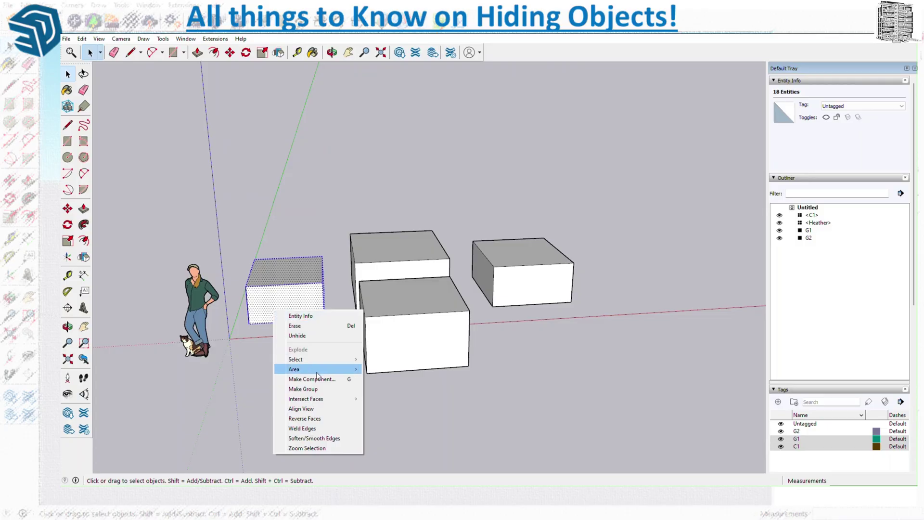
click(307, 340)
middle_drag(470, 387, 414, 373)
click(243, 291)
- Select all four boxes together with the figure and hide the whole selection
drag(662, 189, 263, 382)
drag(201, 393, 201, 394)
right_click(324, 292)
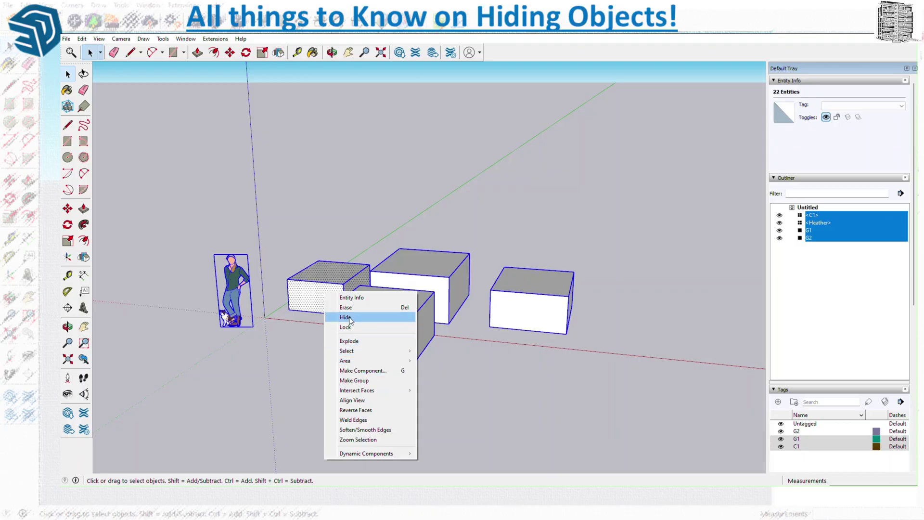
click(346, 317)
- Turn off the display of both hidden objects and hidden geometry, and clear the selection
click(100, 38)
click(97, 81)
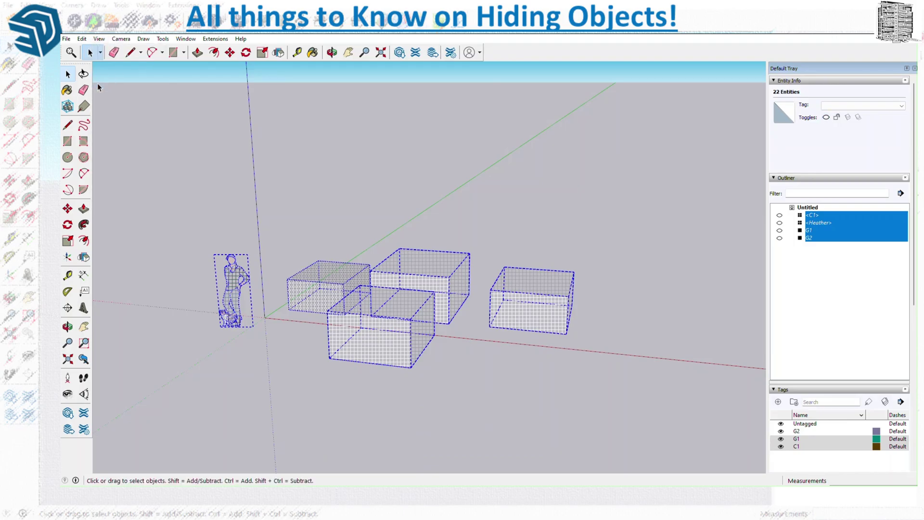
click(99, 38)
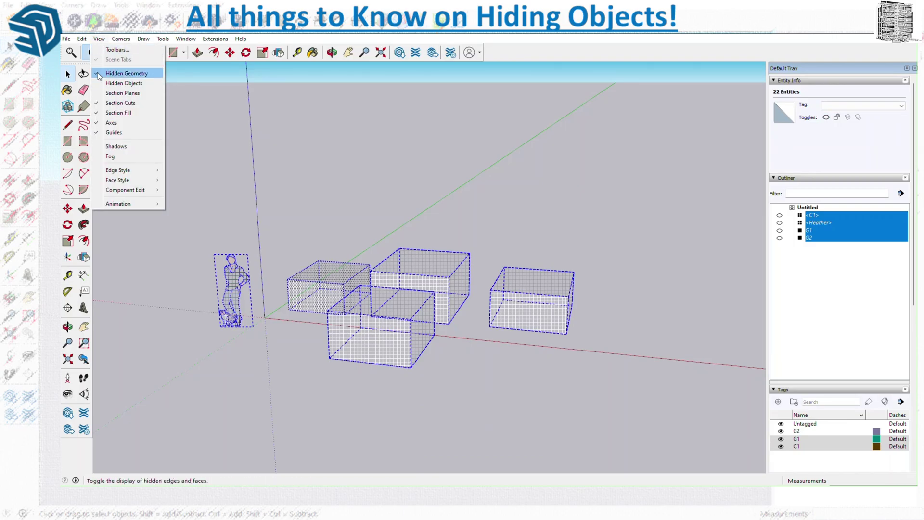
click(126, 73)
click(229, 149)
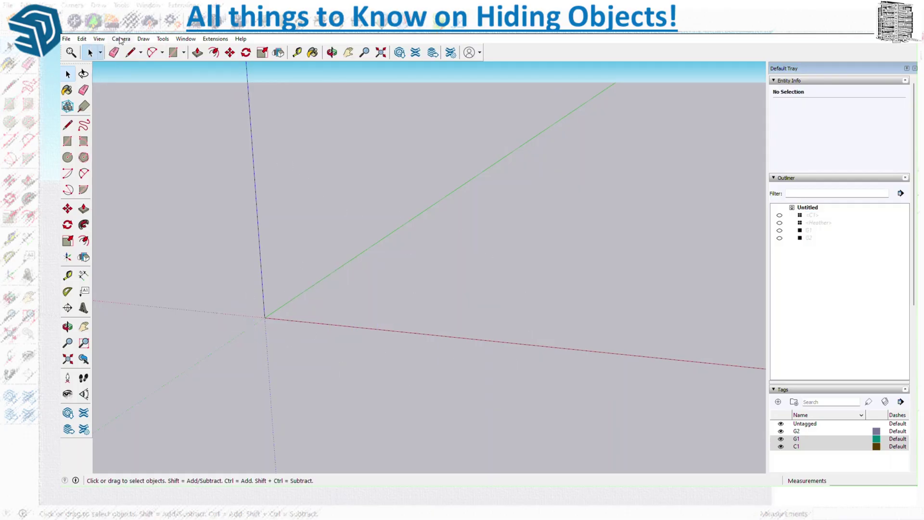
- Turn on the display of hidden geometry and of hidden objects
click(99, 39)
click(98, 76)
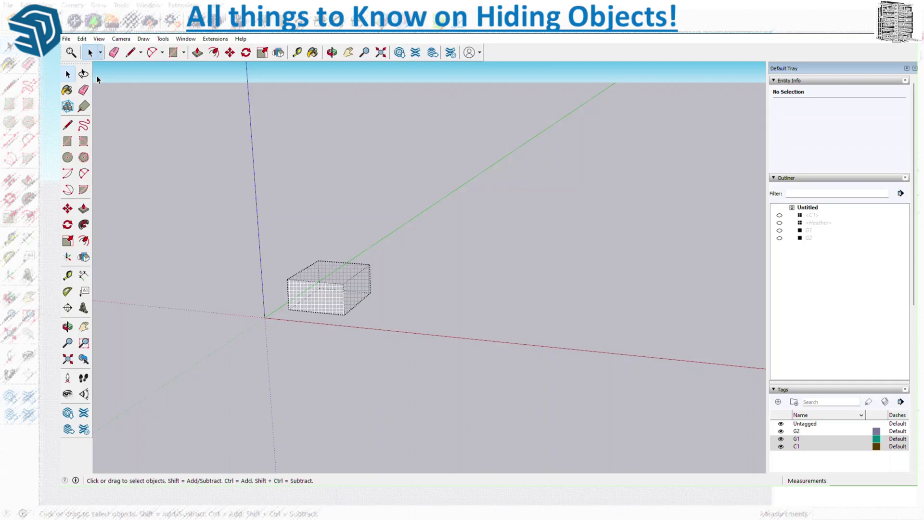
click(105, 39)
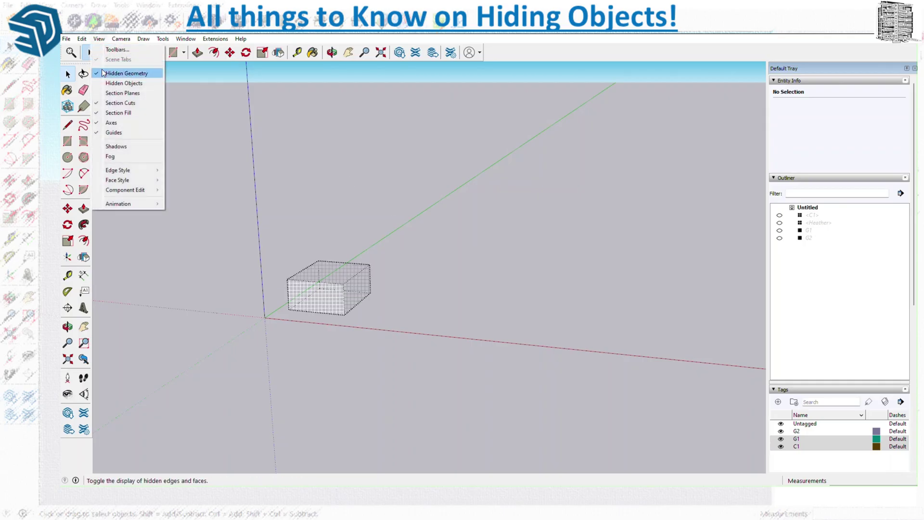
click(100, 82)
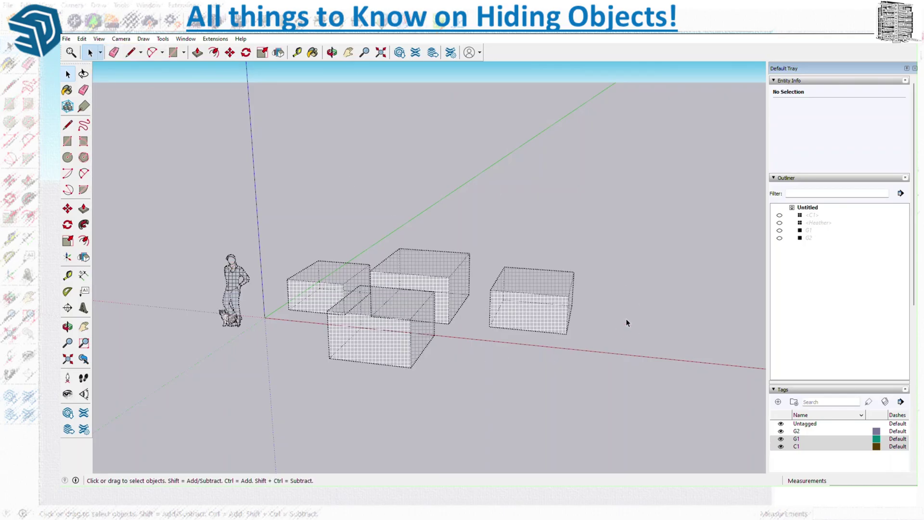
- Unhide the figure, the C1 component and groups G1 and G2 through the object hierarchy
click(779, 222)
click(779, 230)
click(779, 215)
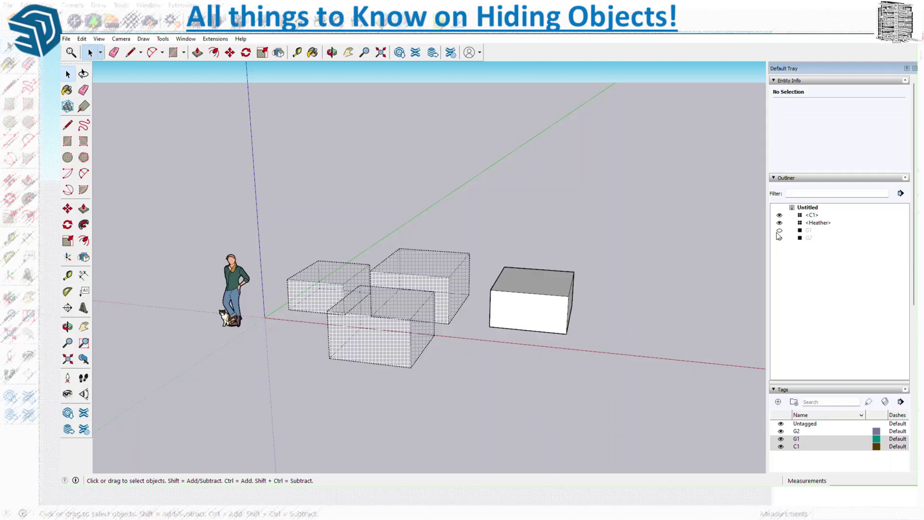
click(779, 238)
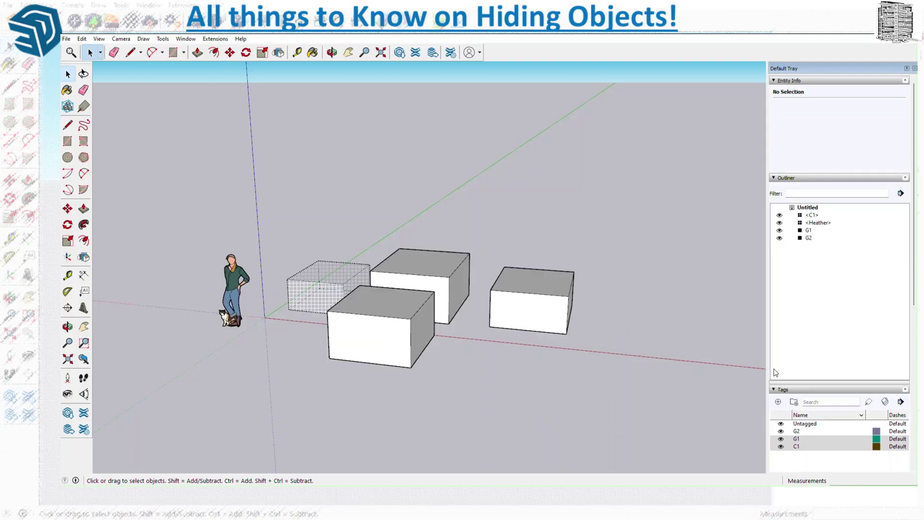
- Select the whole hidden loose box, unhide all its geometry, and clear the selection
middle_drag(365, 264, 353, 339)
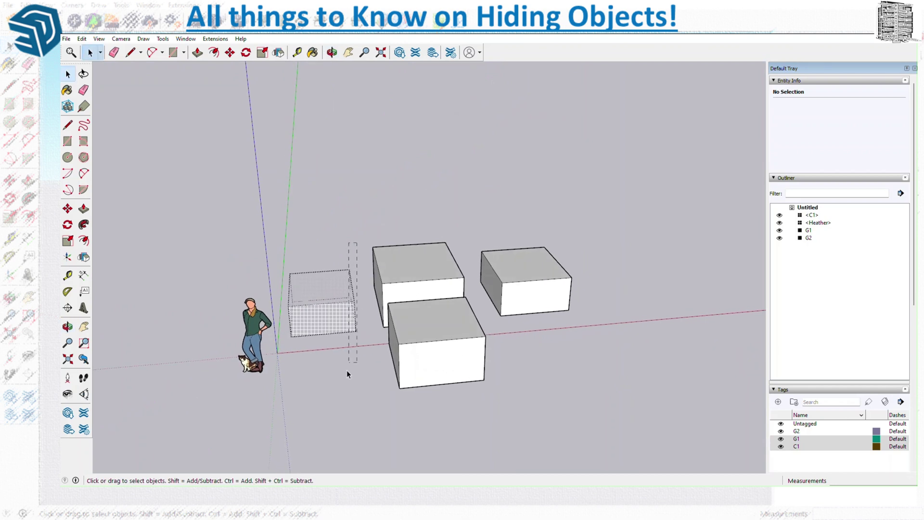
right_click(316, 312)
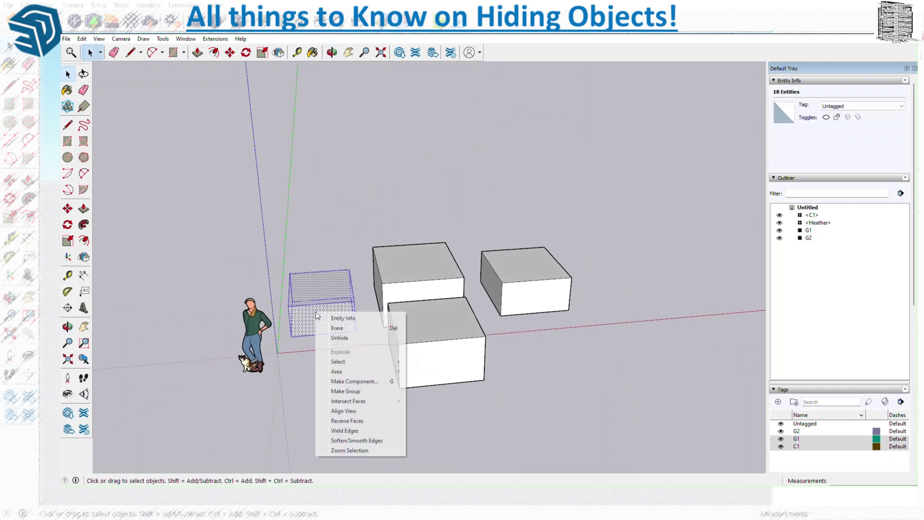
click(356, 337)
click(538, 364)
- Select groups G1 and G2 together and make them into one nested group
middle_drag(619, 371, 501, 370)
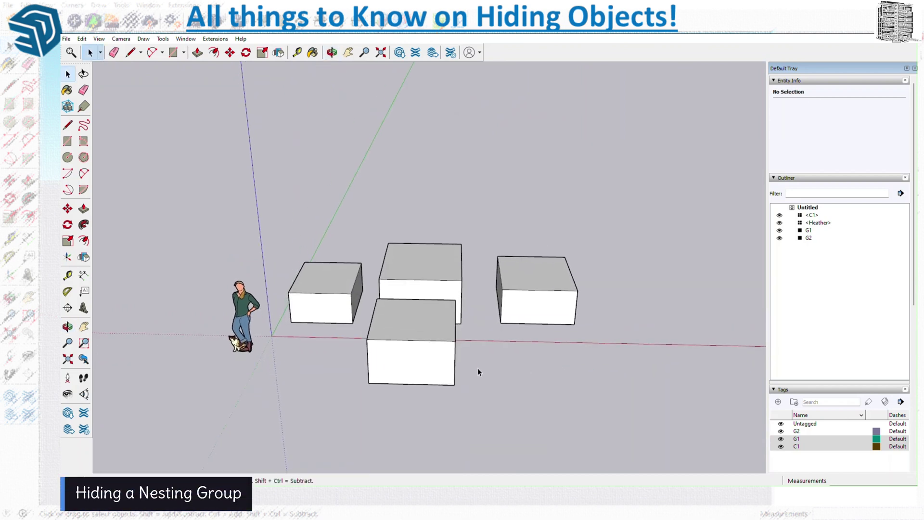
drag(370, 200, 474, 423)
shift+click(411, 333)
right_click(410, 325)
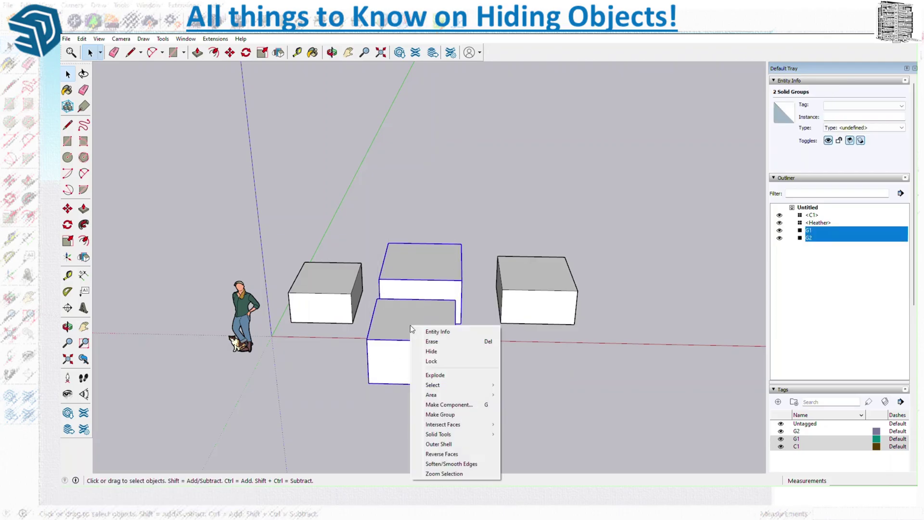
click(461, 415)
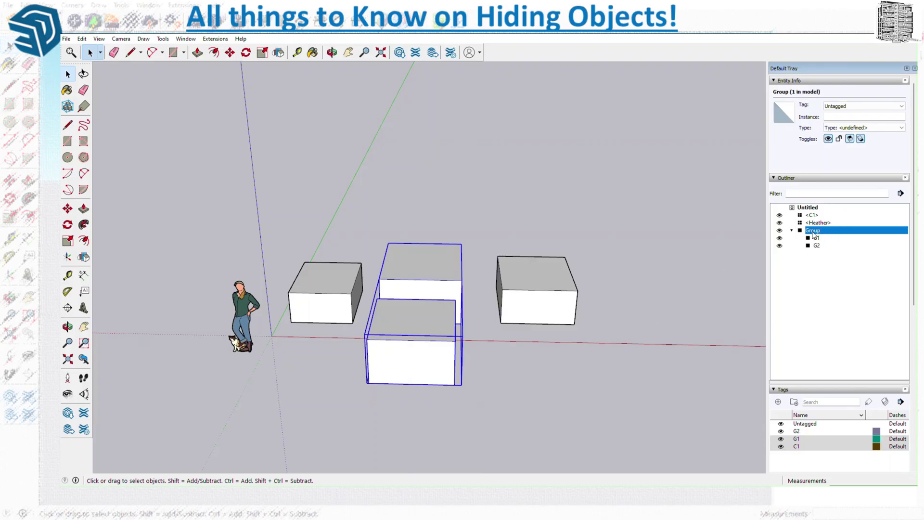
middle_drag(625, 330, 408, 307)
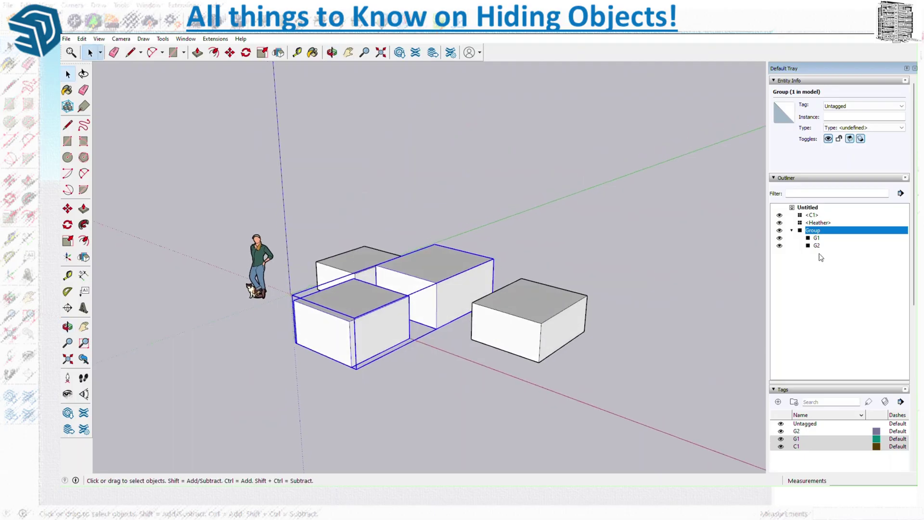
- Hide the nested group through the object hierarchy, clear the selection, and turn off the display of hidden geometry and hidden objects
click(780, 230)
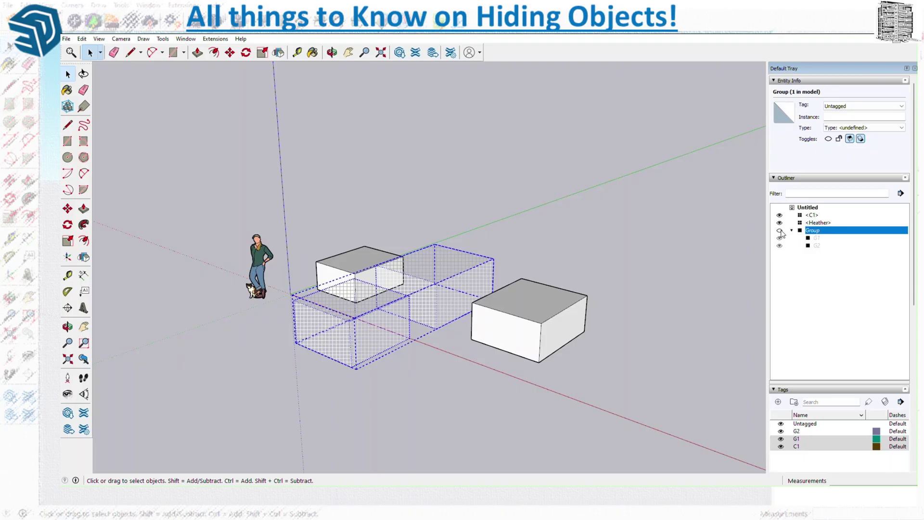
click(711, 249)
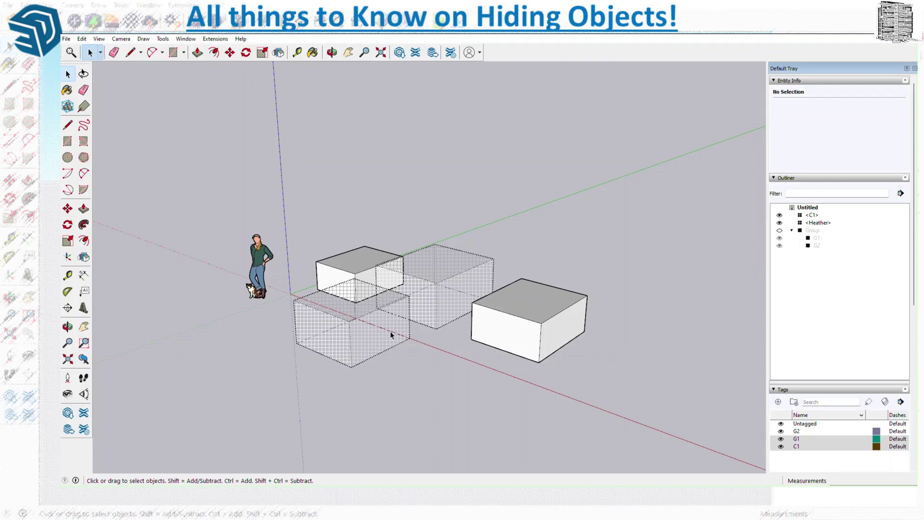
click(99, 39)
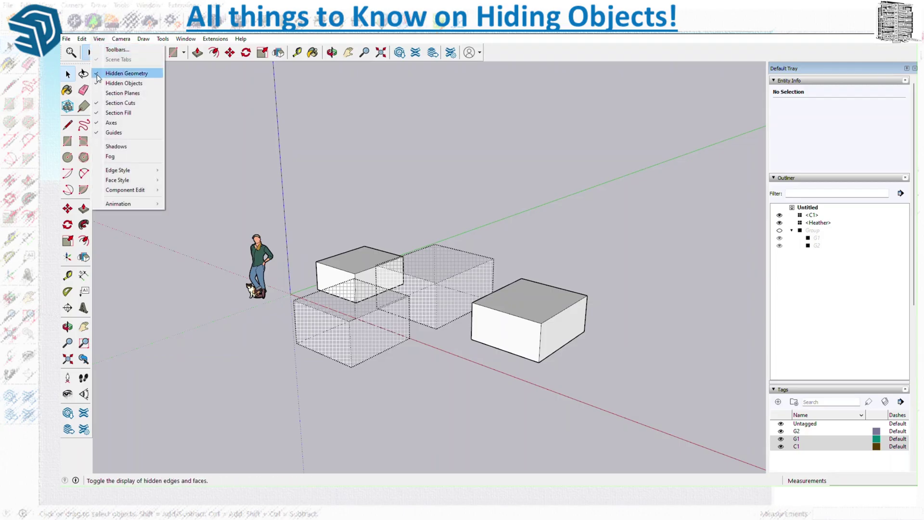
click(120, 74)
click(98, 38)
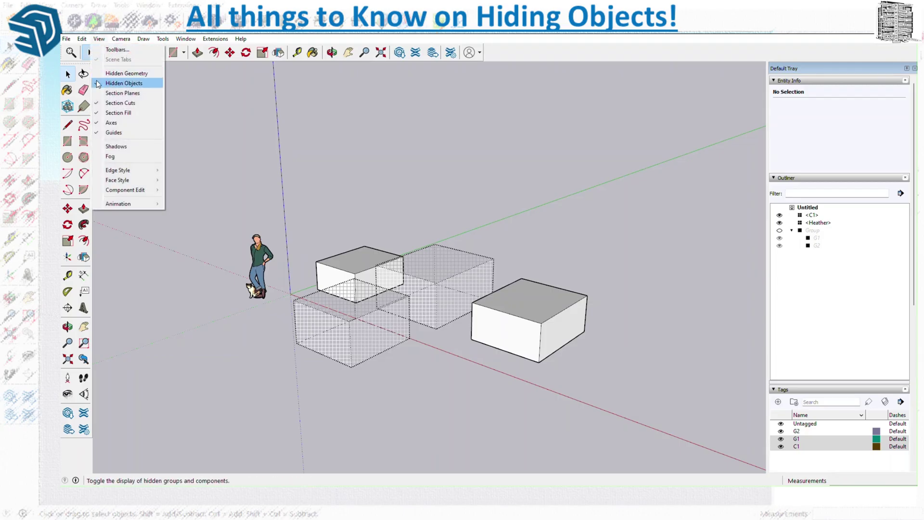
click(123, 83)
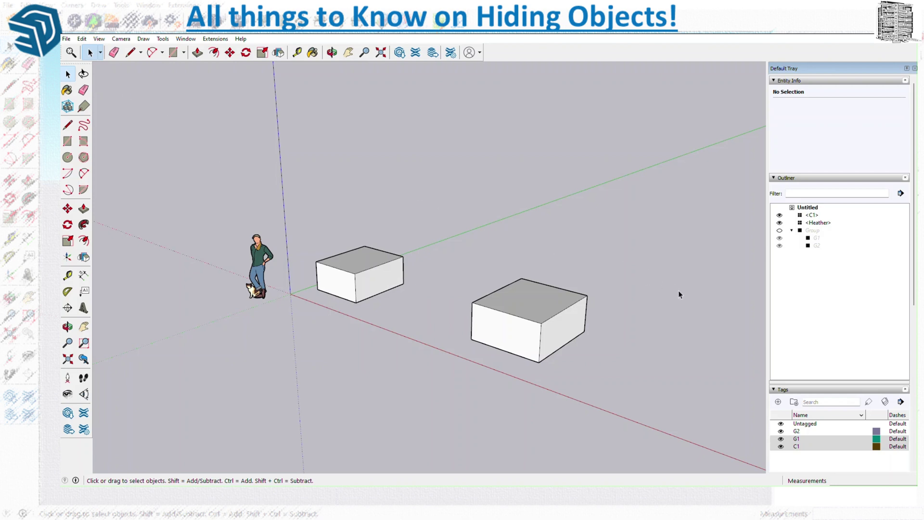
- Unhide the nested group in the object hierarchy, and toggle the visibility of G1 inside it off and back on
click(779, 232)
click(779, 238)
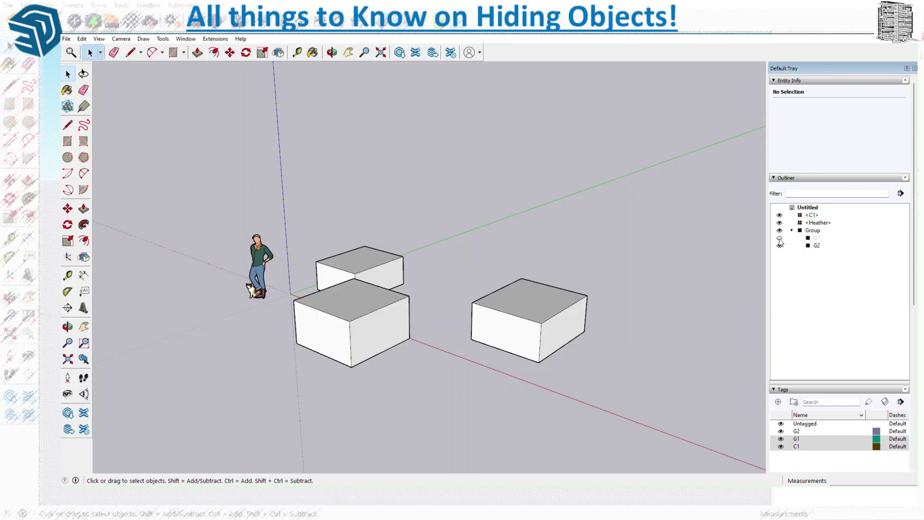
click(780, 239)
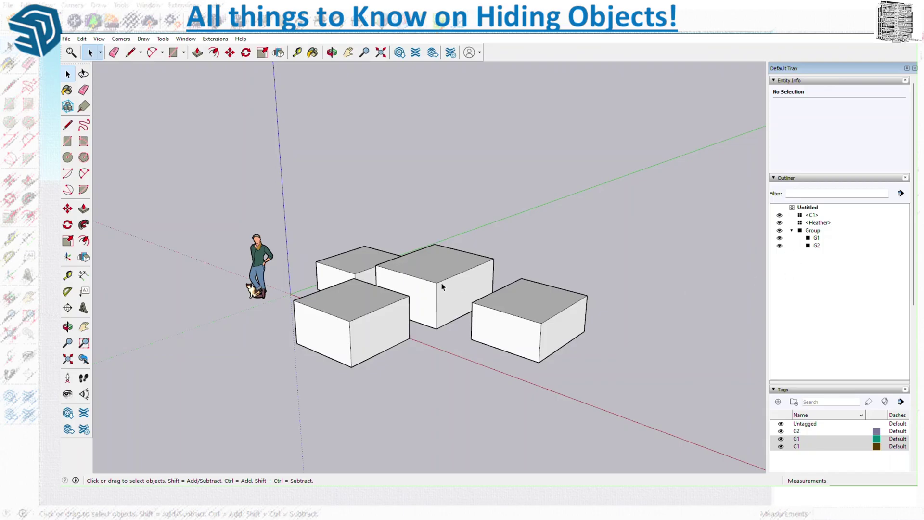
- Open the nested group for editing, hide G2 inside it with the Hide command, and exit the group
click(441, 287)
double_click(443, 290)
click(392, 326)
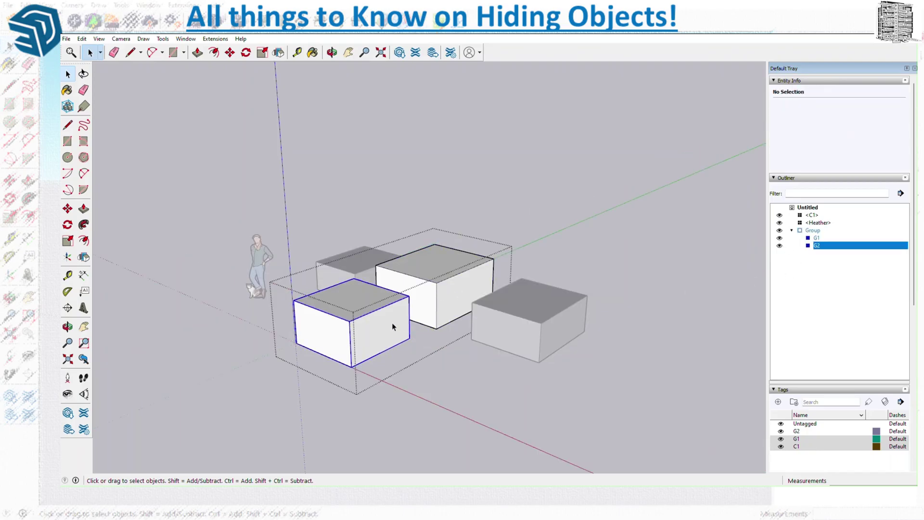
right_click(391, 326)
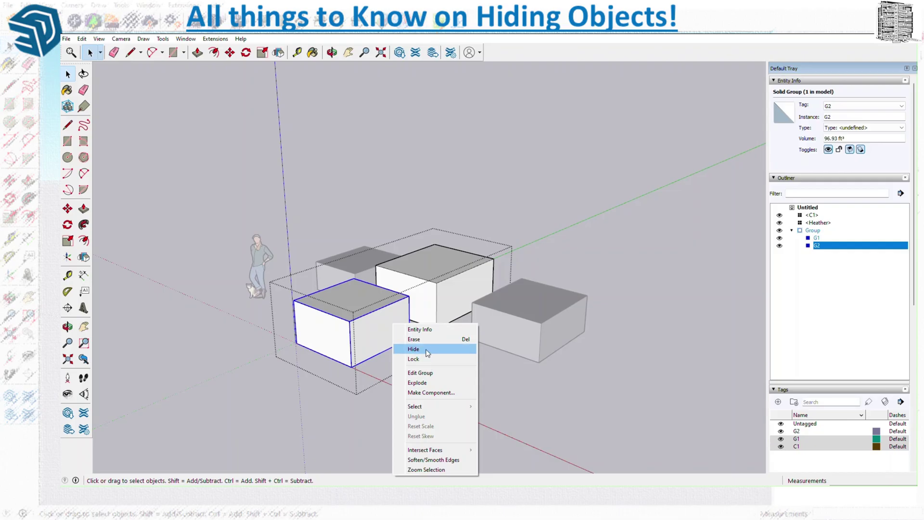
click(426, 350)
click(613, 390)
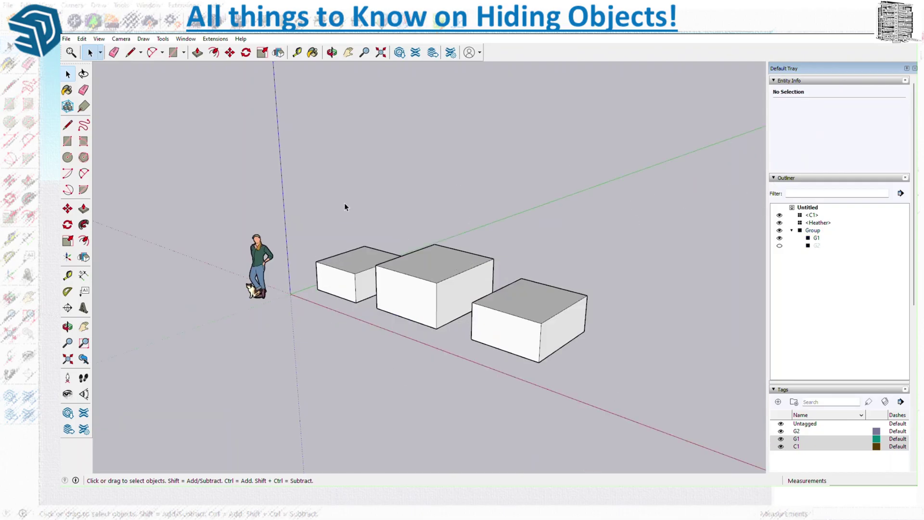
- Turn on the display of hidden objects, and toggle G2 visible and back to hidden in the object hierarchy
click(100, 39)
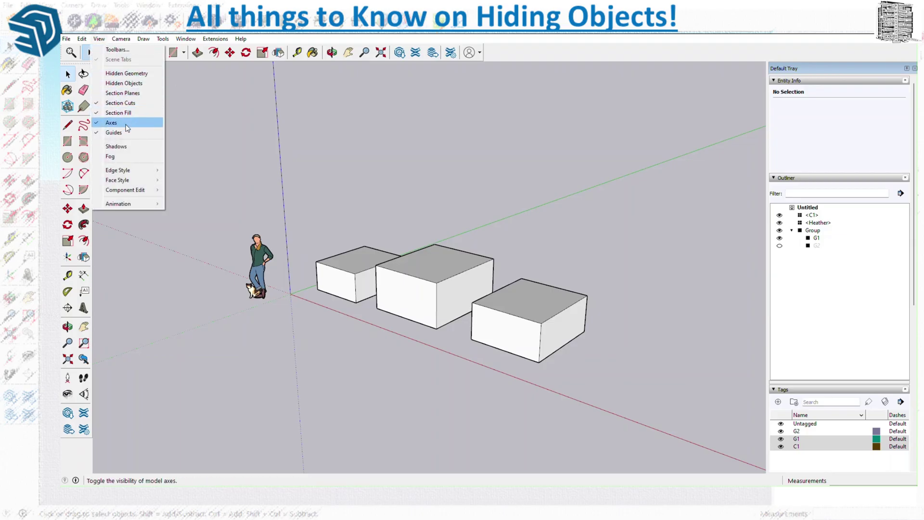
click(101, 84)
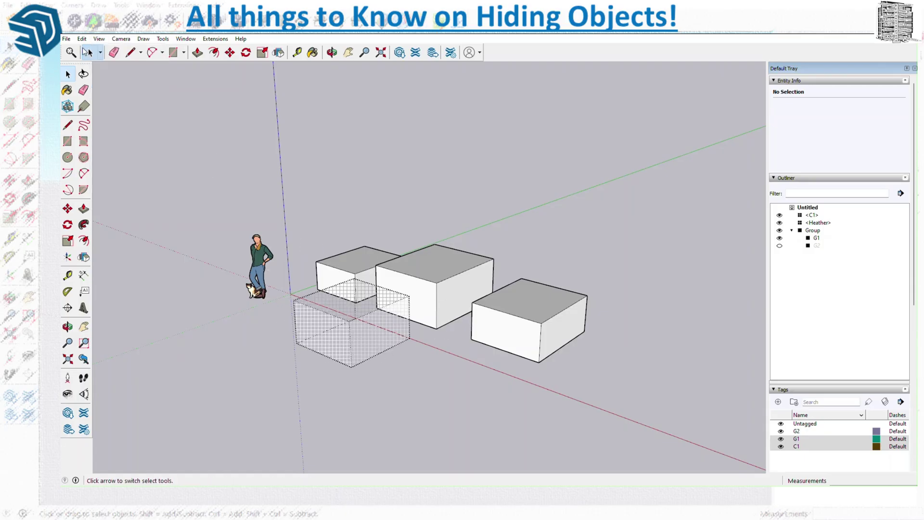
click(429, 270)
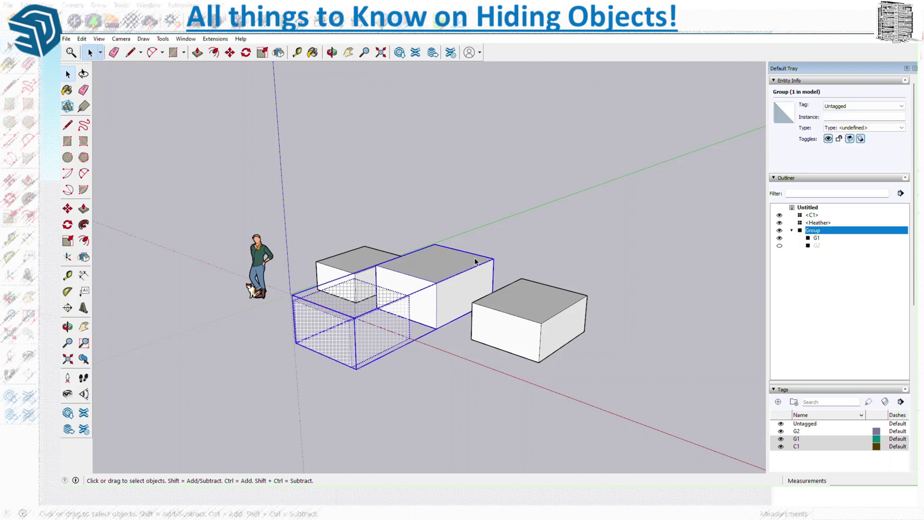
click(779, 246)
click(780, 246)
click(512, 207)
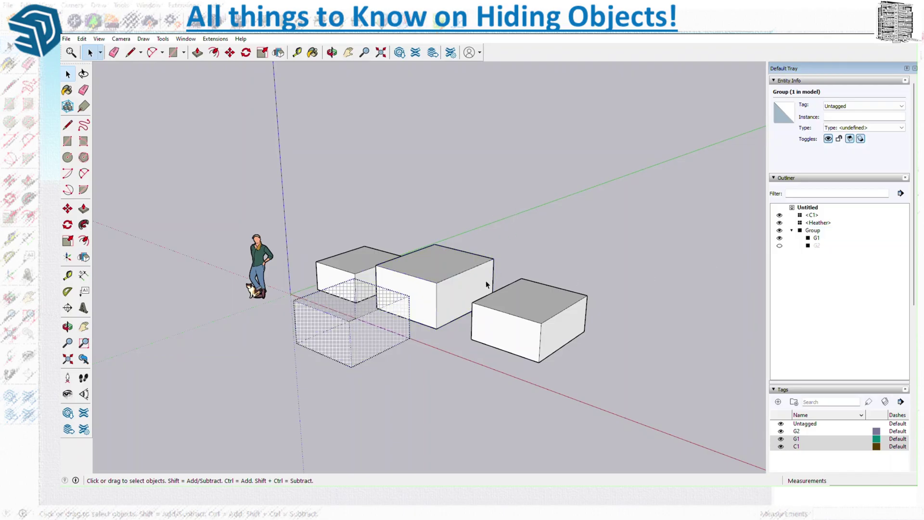
- Select the nested group containing the hidden G2 and open it for editing
click(412, 291)
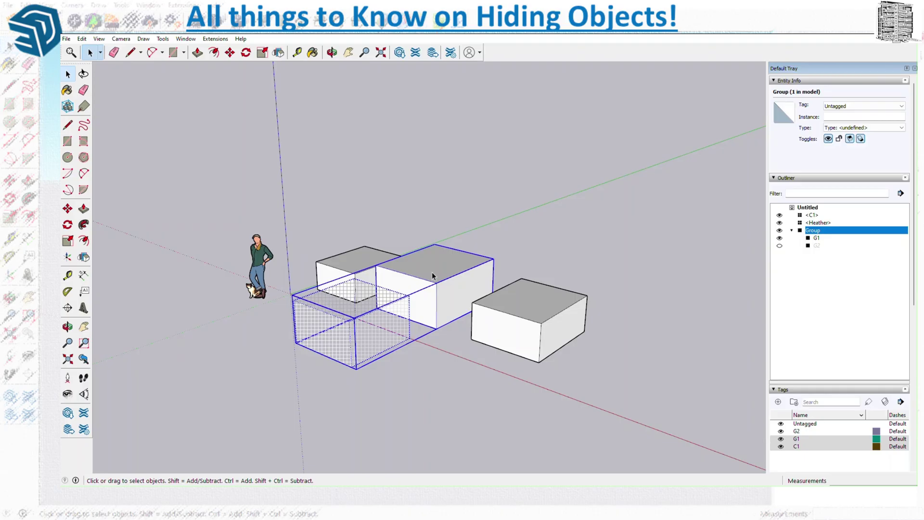
double_click(431, 273)
click(553, 256)
click(326, 330)
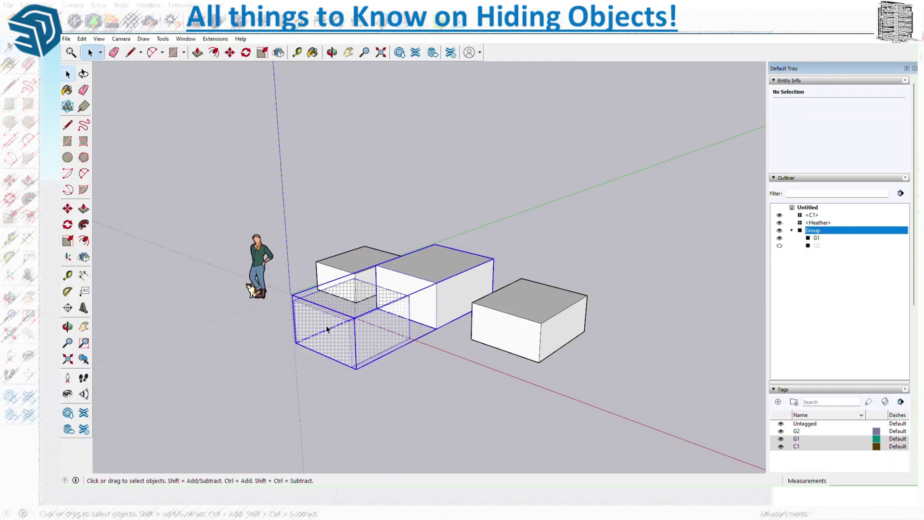
double_click(392, 308)
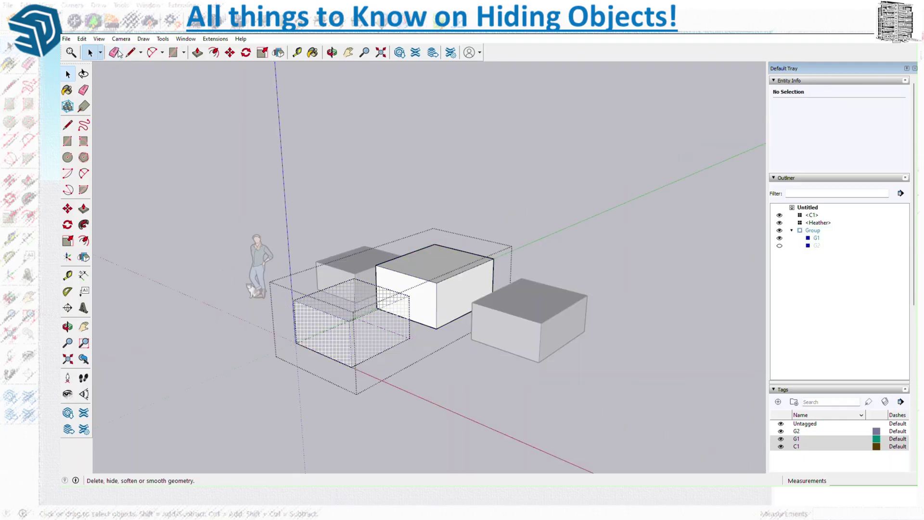
- Turn on the display of hidden geometry, turn off the display of hidden objects, and exit the nested group
click(98, 39)
click(102, 74)
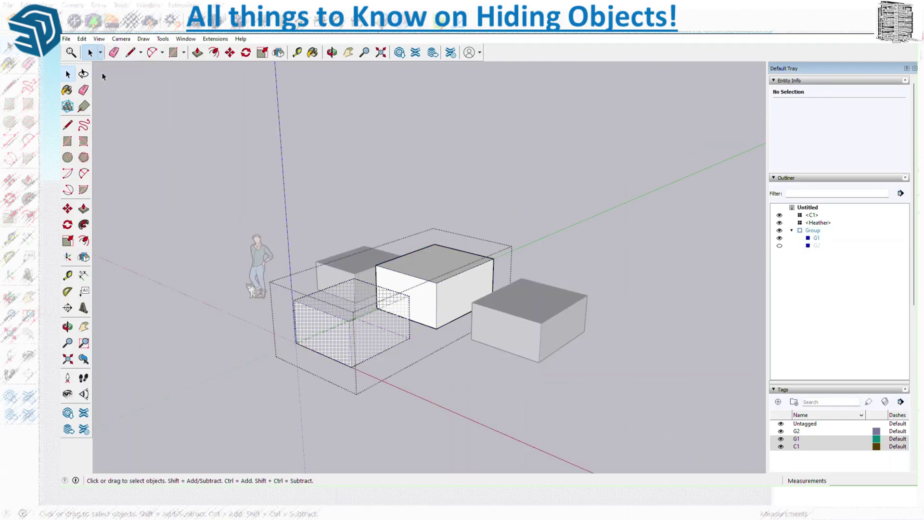
click(98, 38)
click(123, 83)
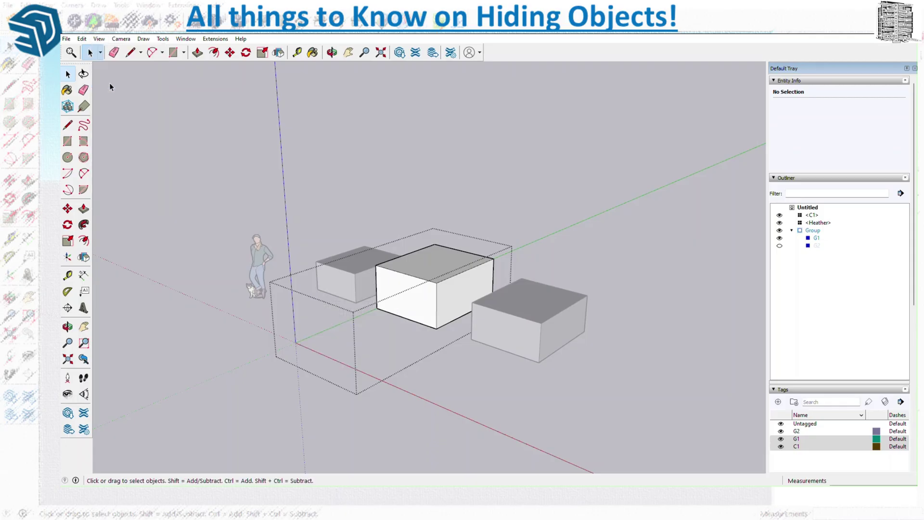
middle_drag(391, 357, 501, 384)
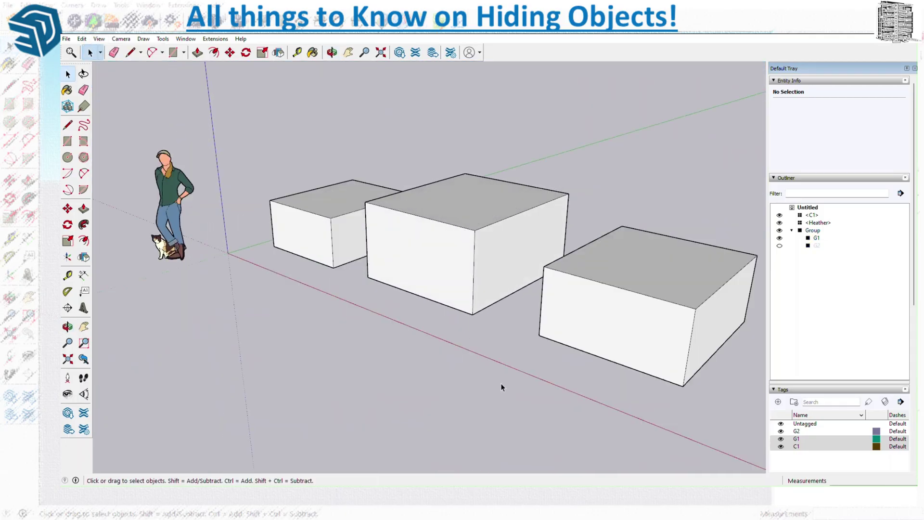
- Select the nested group, turn the display of hidden objects back on, and unhide G2 through the object hierarchy
click(440, 278)
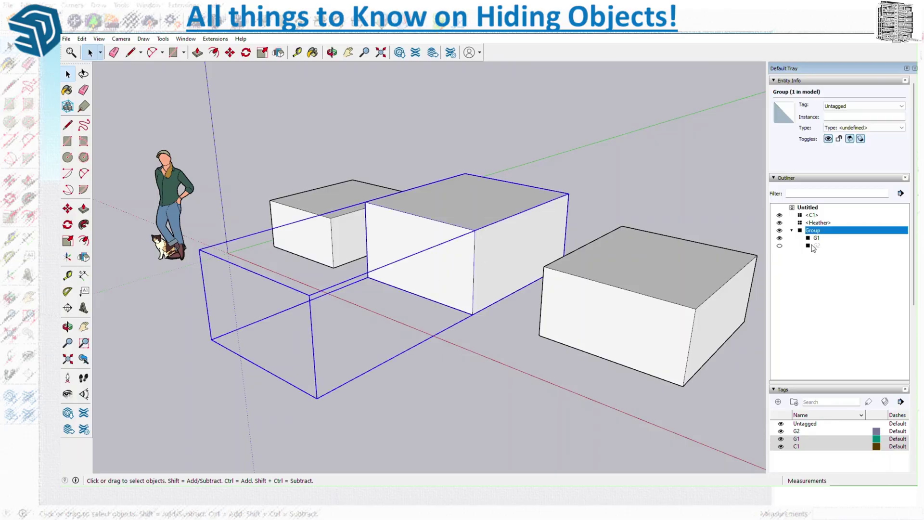
click(83, 39)
mouse_move(100, 39)
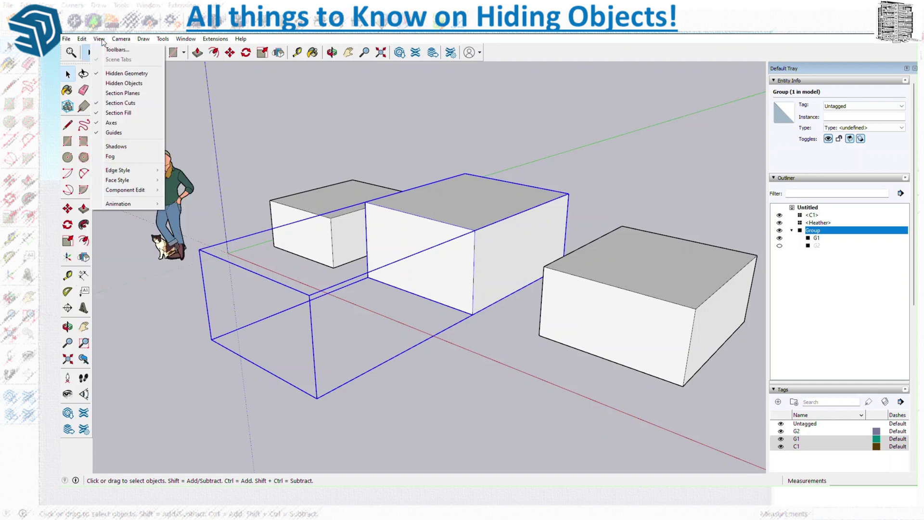
click(102, 84)
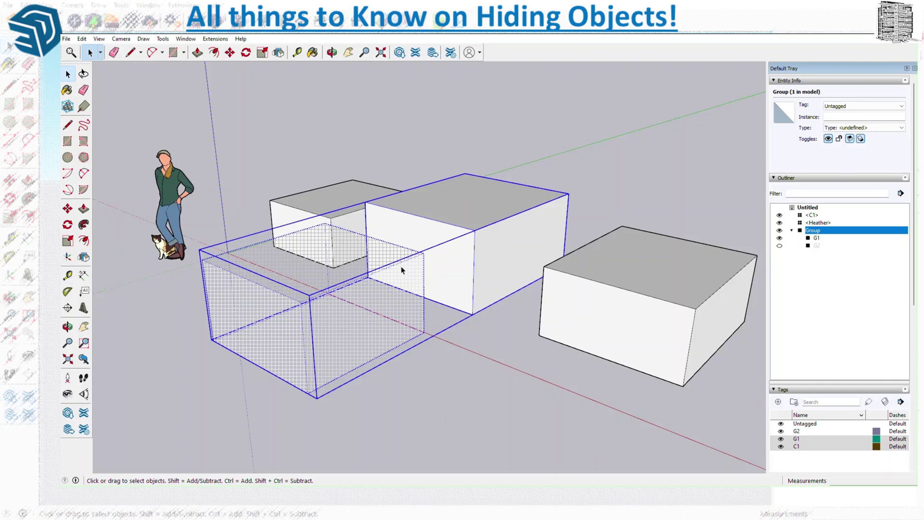
scroll(279, 219, down, 2)
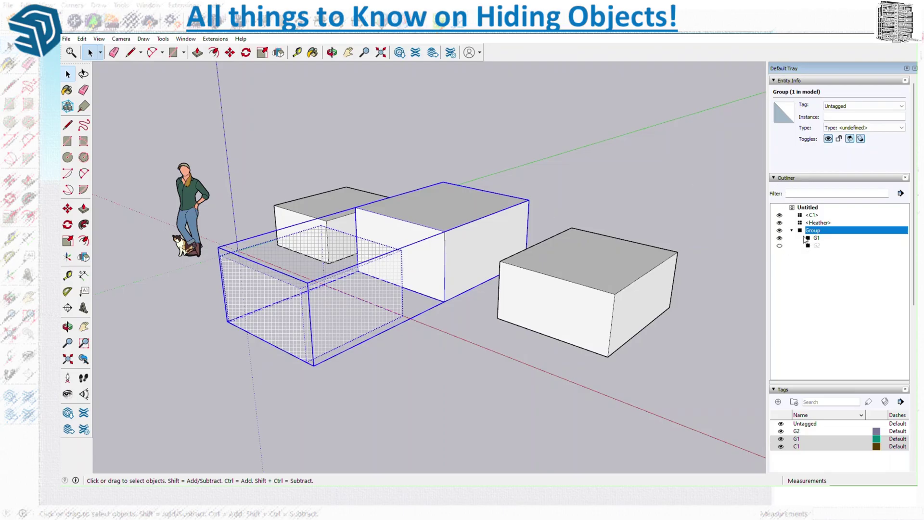
click(779, 246)
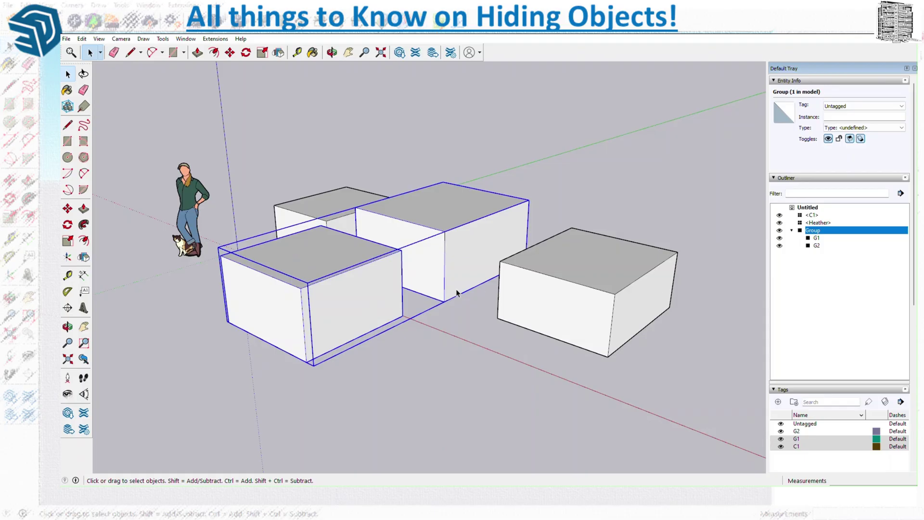
click(517, 171)
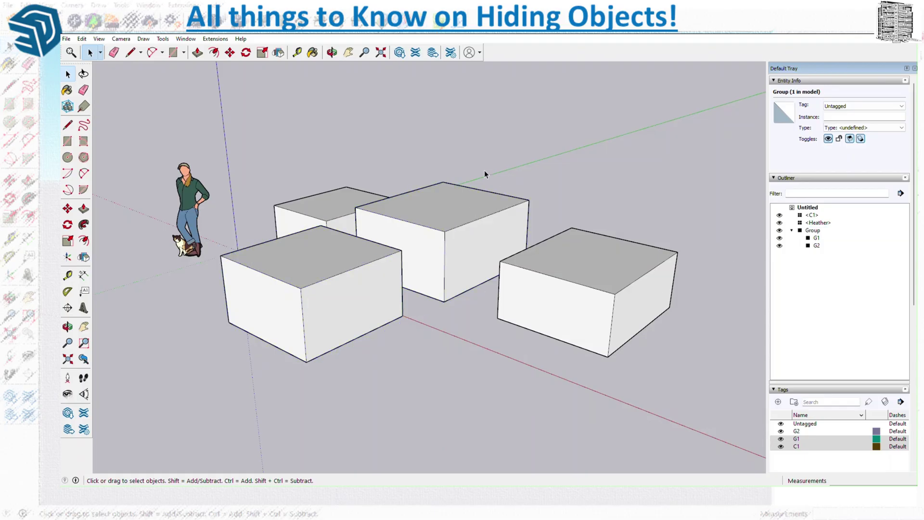
- Hide G1 inside the nested group through the object hierarchy, and toggle G2 hidden and back to visible
click(82, 39)
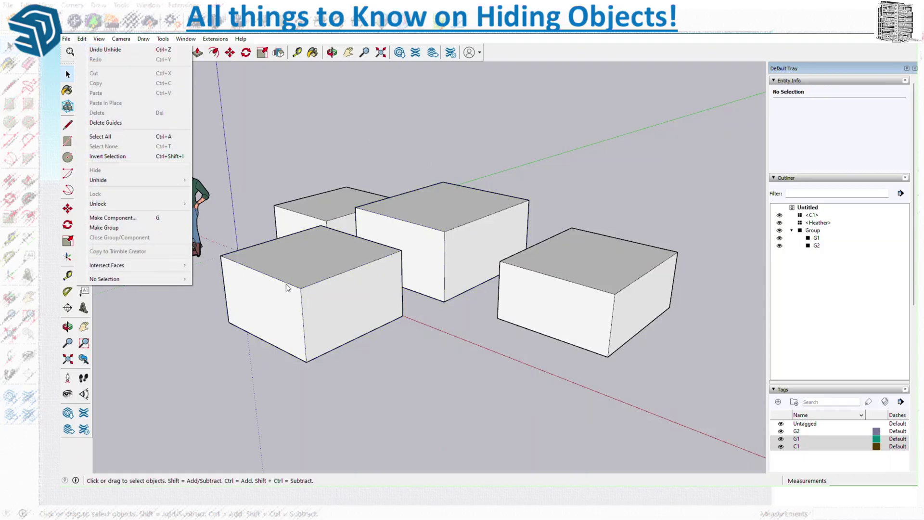
click(308, 289)
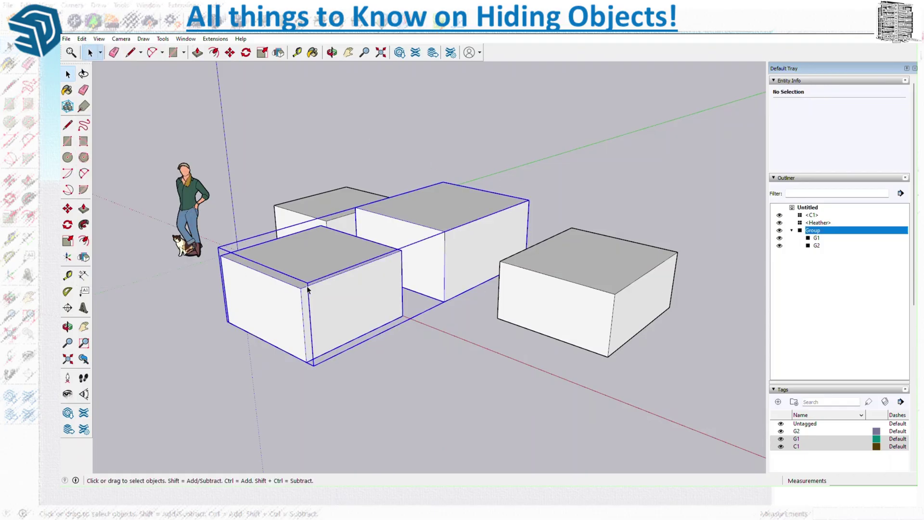
click(779, 238)
click(394, 151)
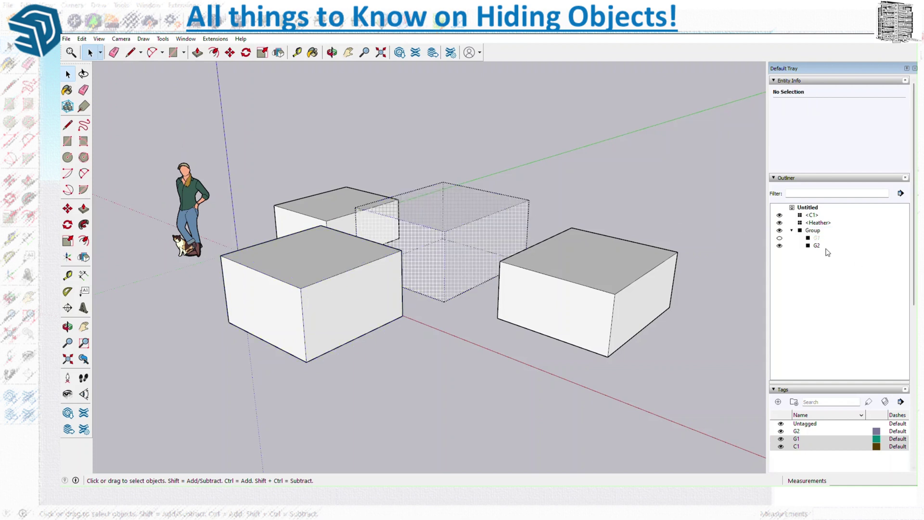
click(779, 245)
click(779, 245)
- Turn off the display of both hidden geometry and hidden objects while G1 is hidden
click(99, 39)
click(97, 73)
click(99, 38)
click(124, 82)
- Try to bring back G1 with the Unhide Last command without entering the nested group
click(82, 39)
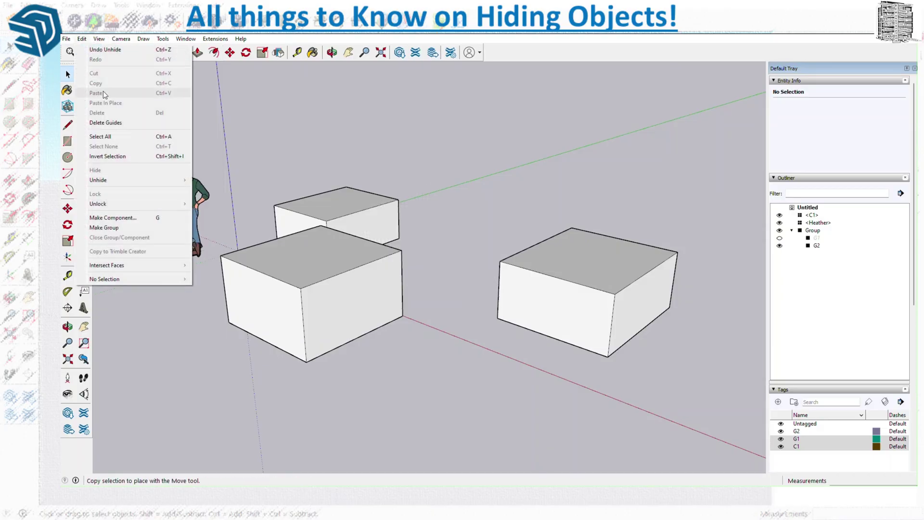
mouse_move(135, 181)
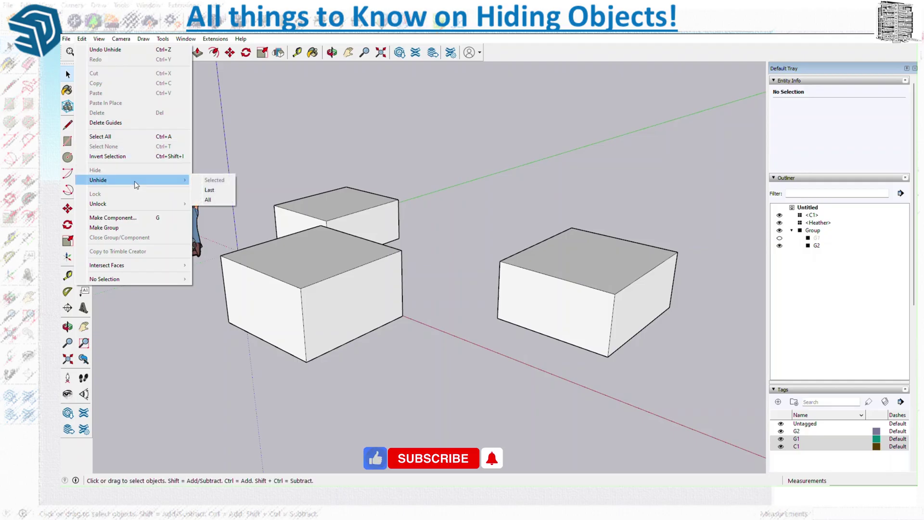
click(210, 190)
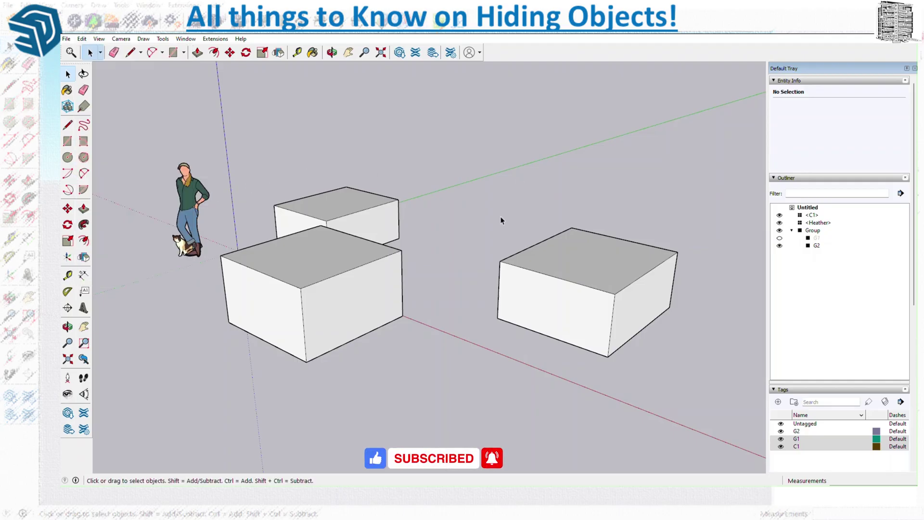
- Turn the display of hidden geometry and hidden objects back on to reveal the hidden G1
scroll(423, 303, up, 3)
middle_drag(422, 303, 375, 295)
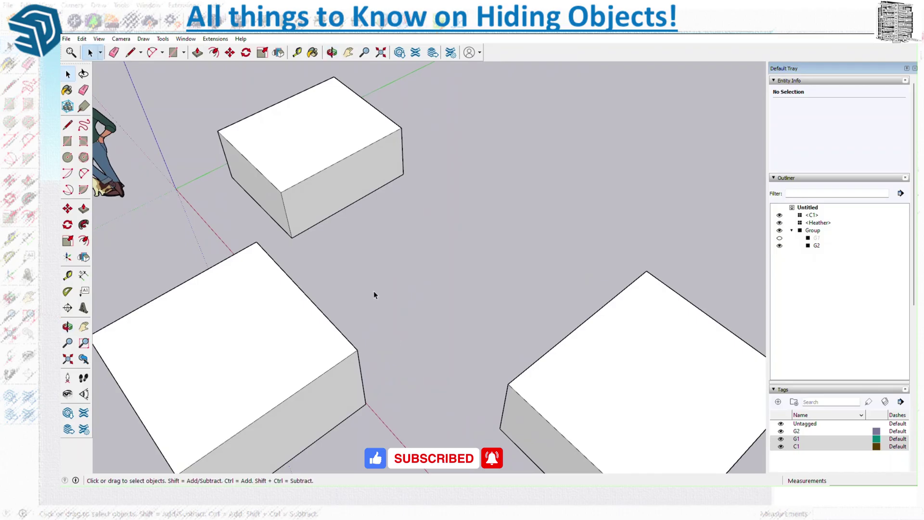
scroll(373, 291, down, 5)
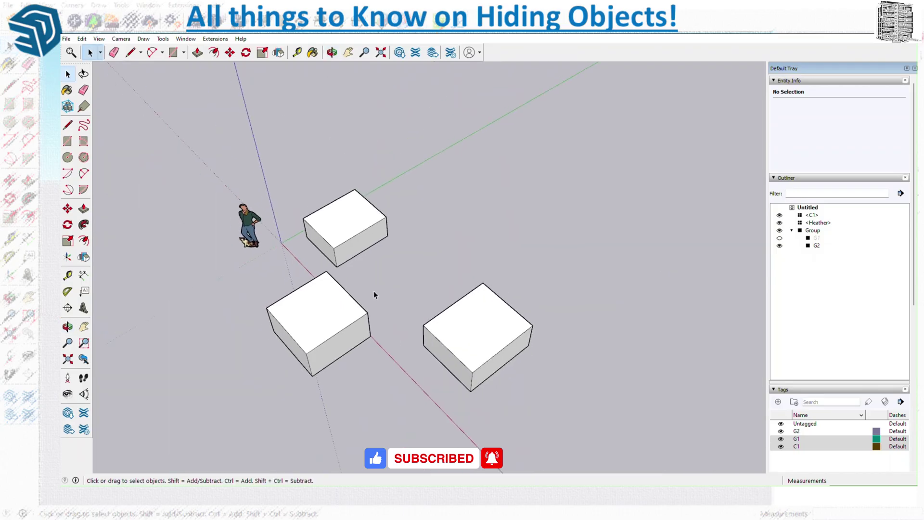
click(99, 39)
click(96, 67)
click(99, 39)
click(124, 80)
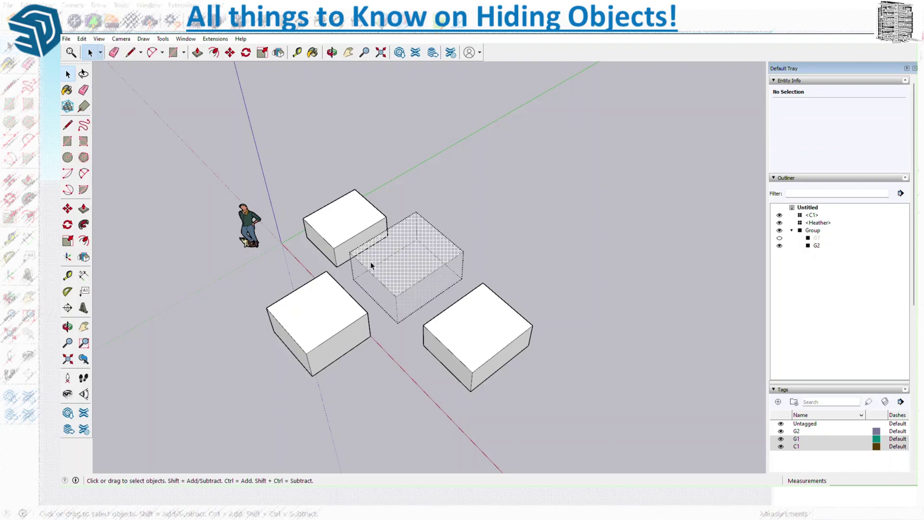
- Turn off the display of both hidden geometry and hidden objects
click(98, 41)
click(110, 73)
click(99, 39)
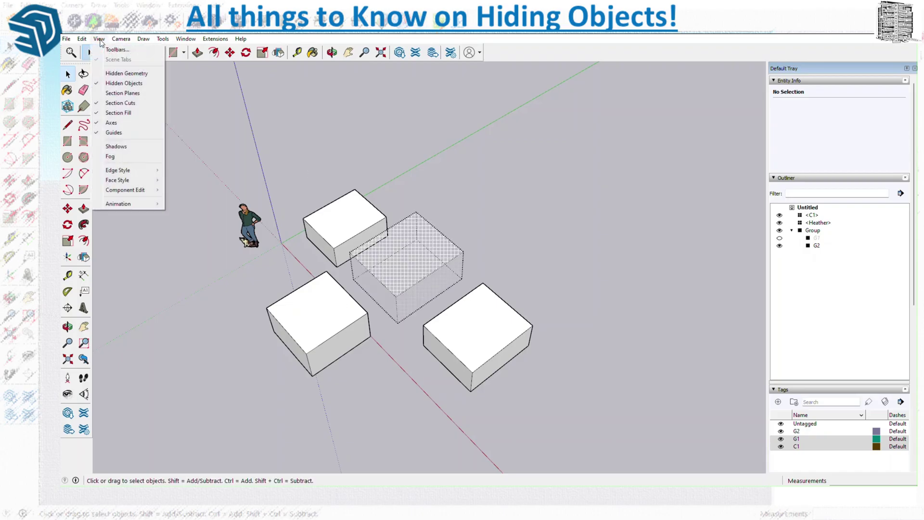
click(103, 82)
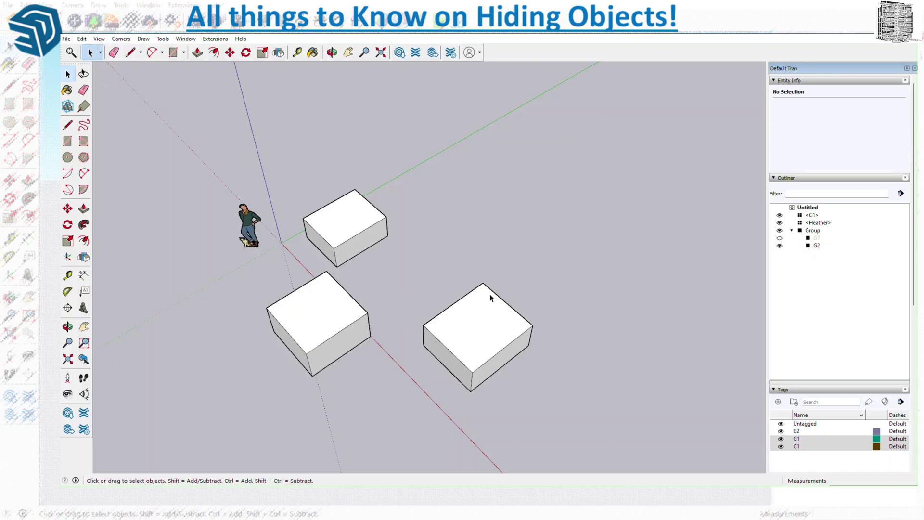
- Check the closed outer group's context commands, and try to bring back G1 with Unhide All from outside it
click(339, 316)
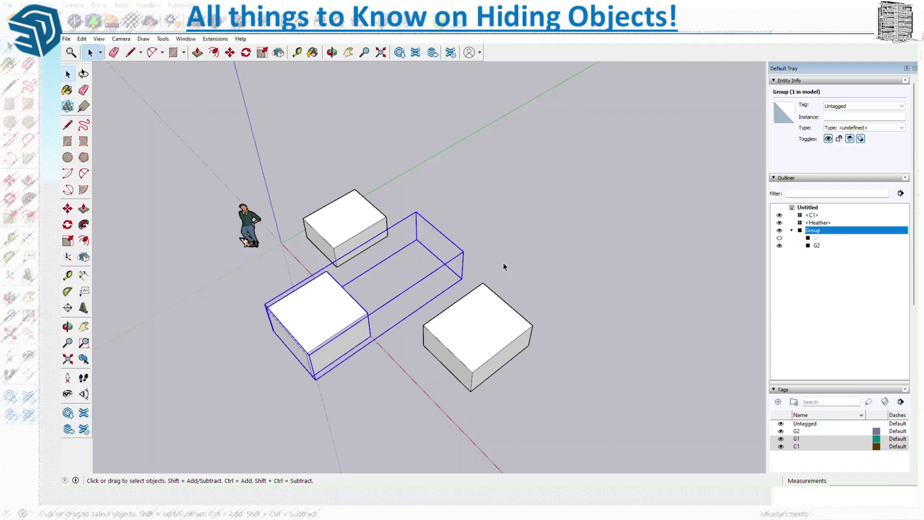
click(491, 251)
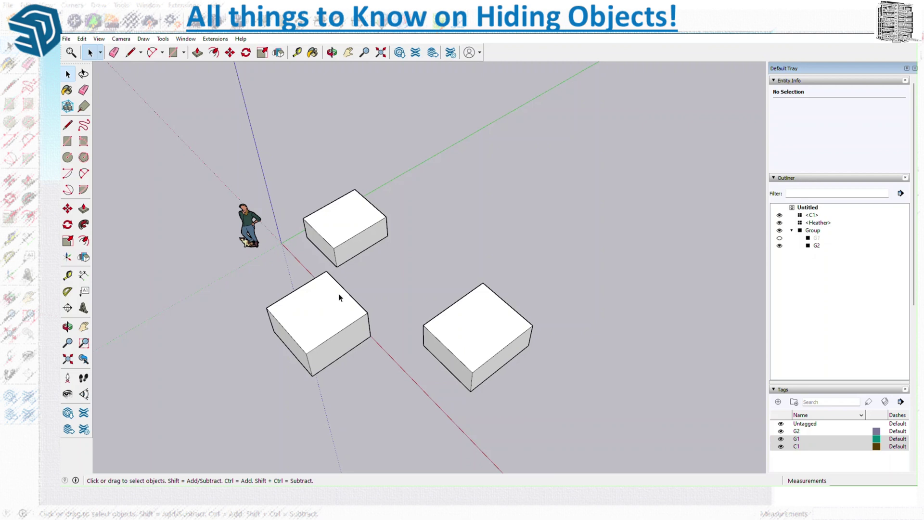
click(337, 325)
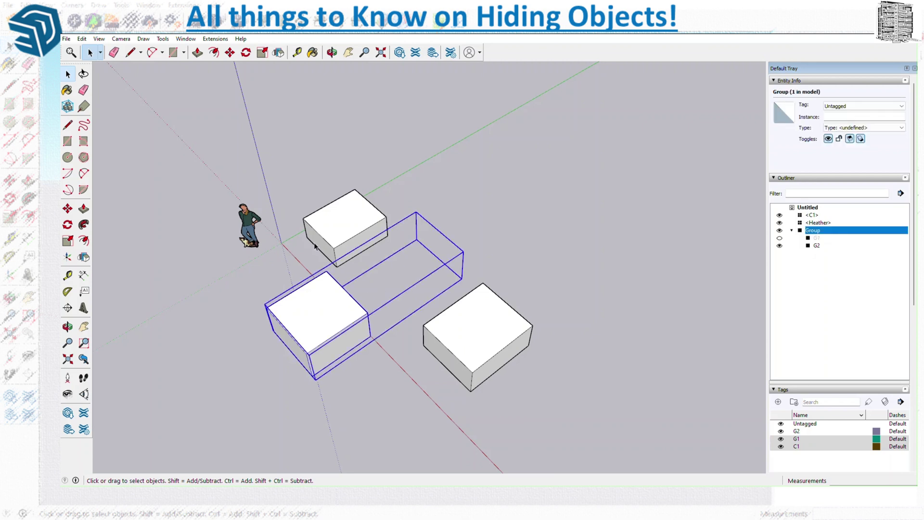
right_click(342, 318)
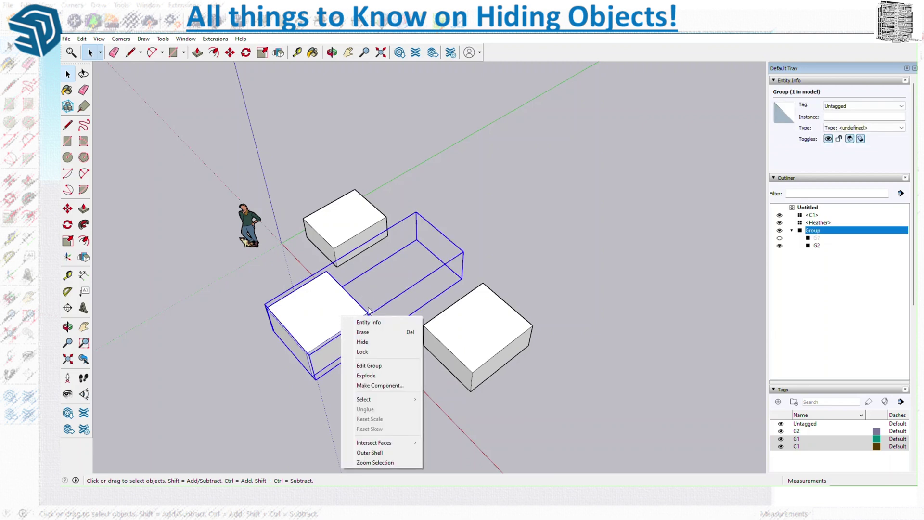
click(483, 277)
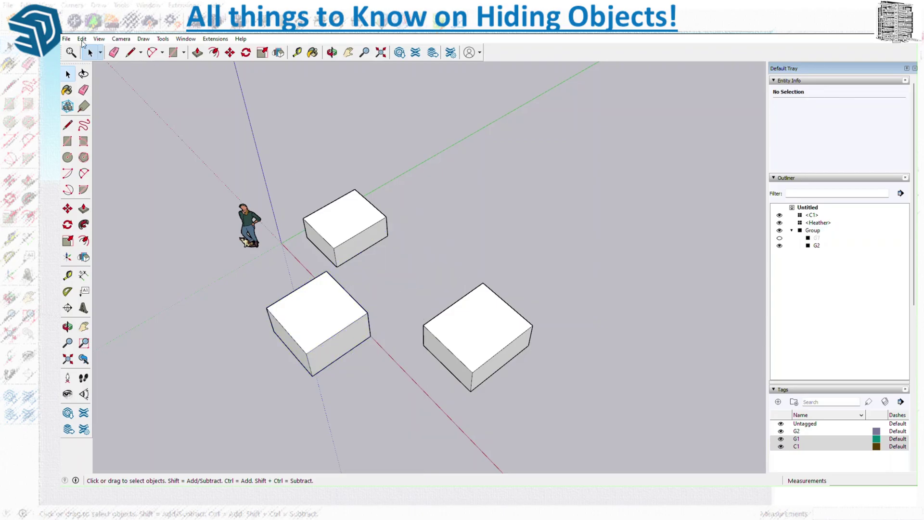
click(82, 39)
mouse_move(133, 182)
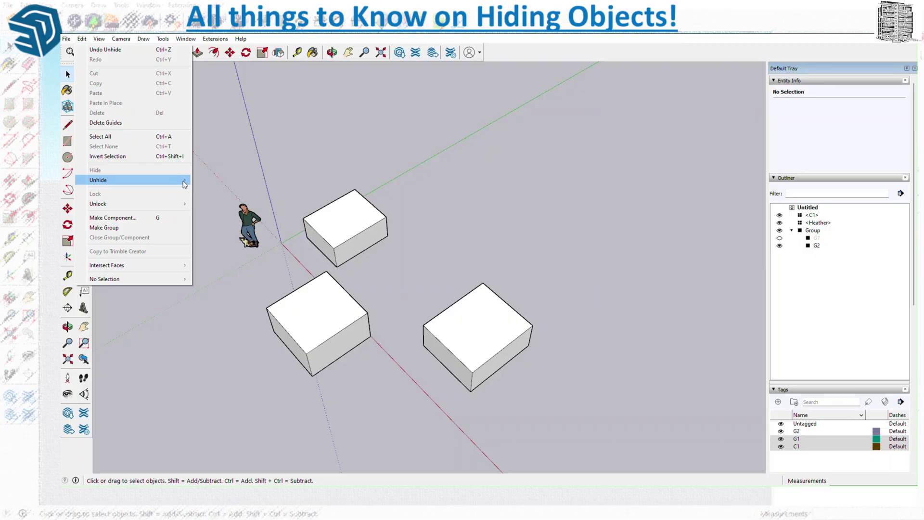
mouse_move(185, 180)
click(214, 204)
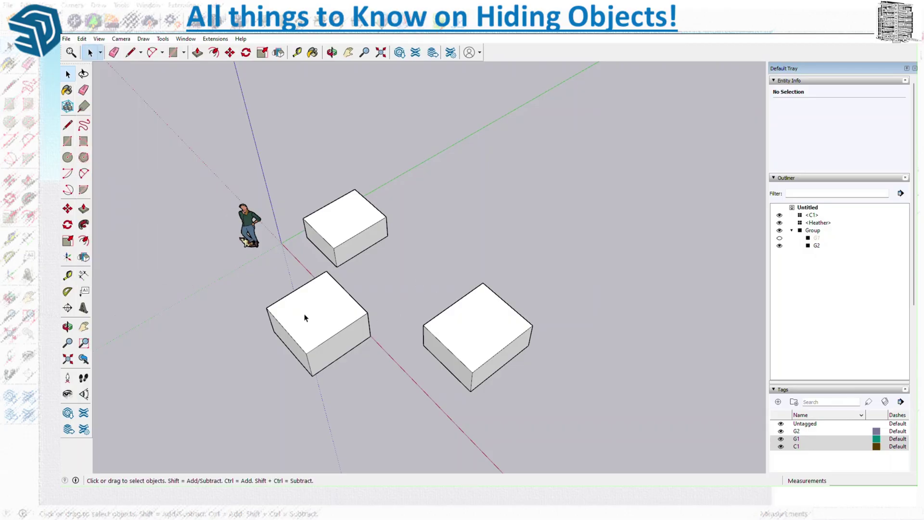
- Open the outer group for editing, unhide everything in it to restore G1, and leave the group
double_click(334, 316)
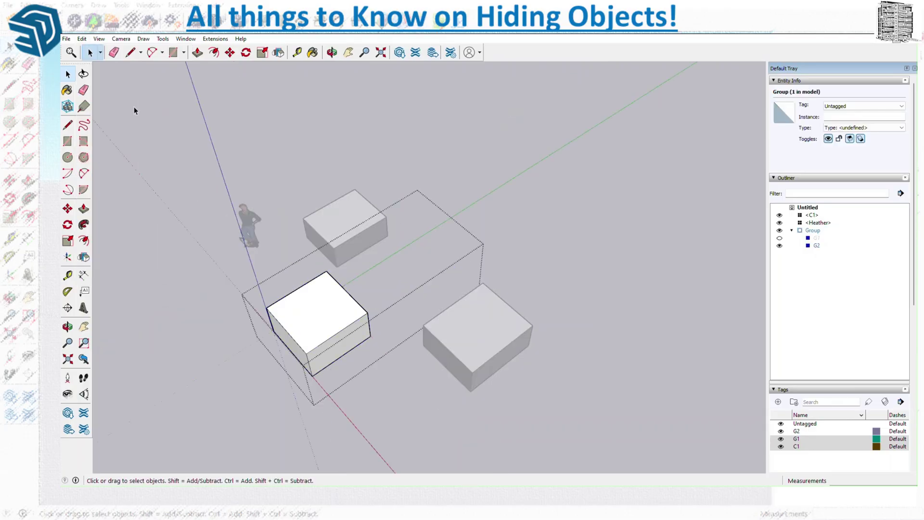
click(82, 40)
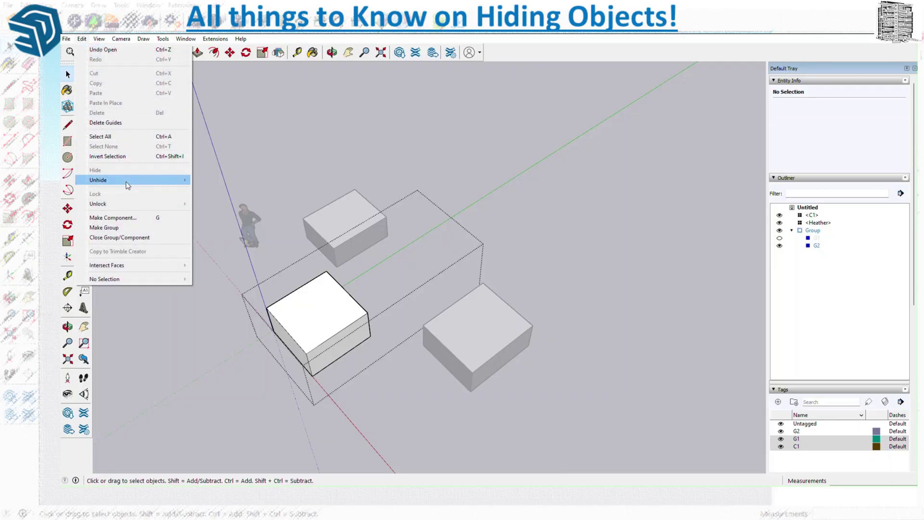
mouse_move(128, 181)
click(208, 200)
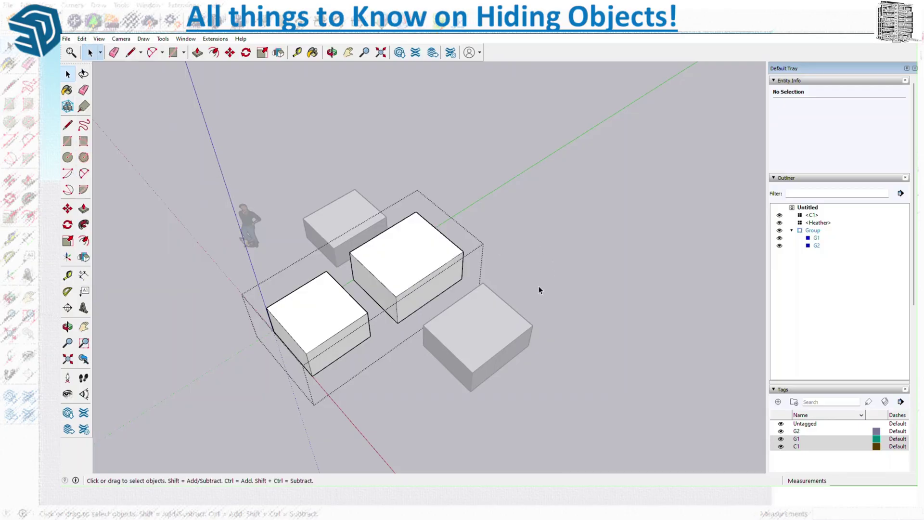
click(598, 240)
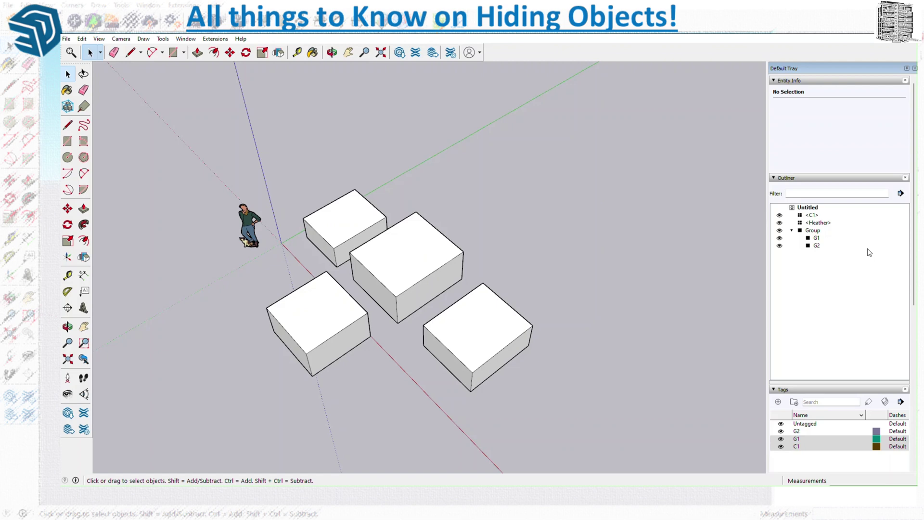
- Open the outer group, hide G2 from within it, and leave the group
middle_drag(377, 258, 358, 245)
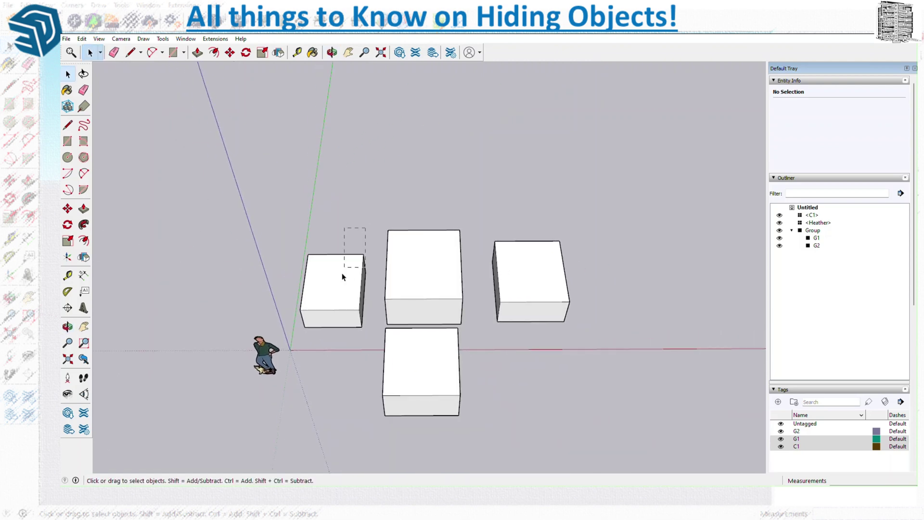
drag(290, 363, 291, 364)
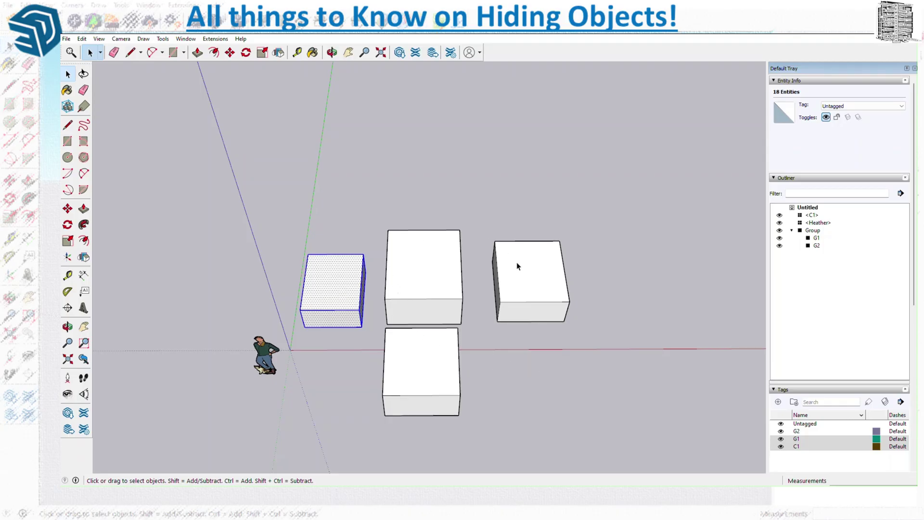
click(436, 303)
double_click(438, 366)
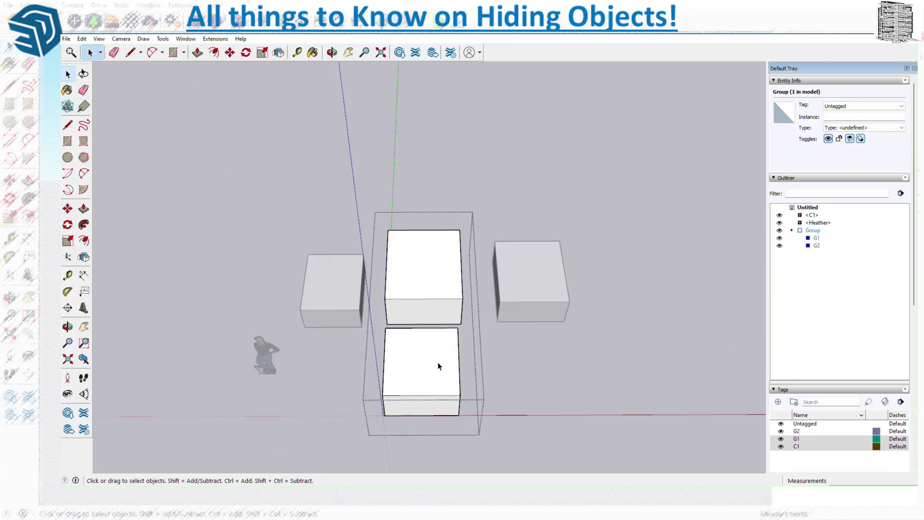
right_click(447, 374)
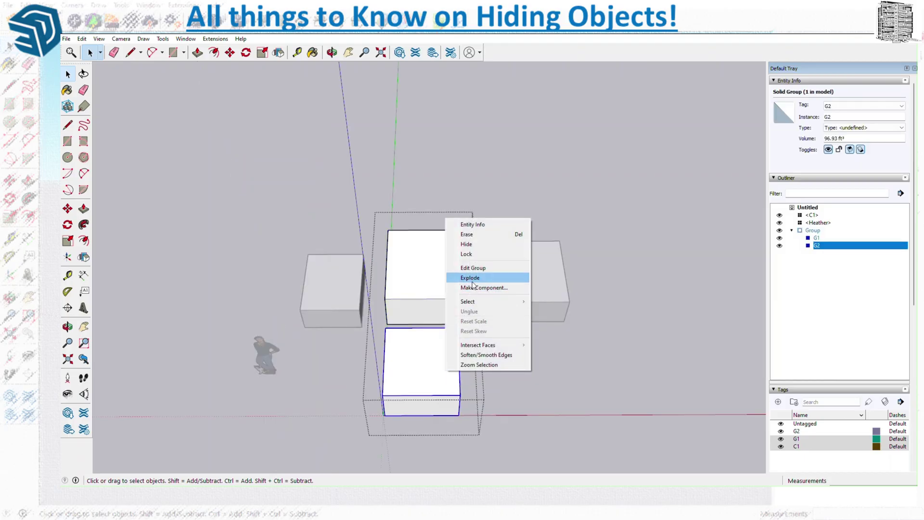
click(467, 244)
click(614, 383)
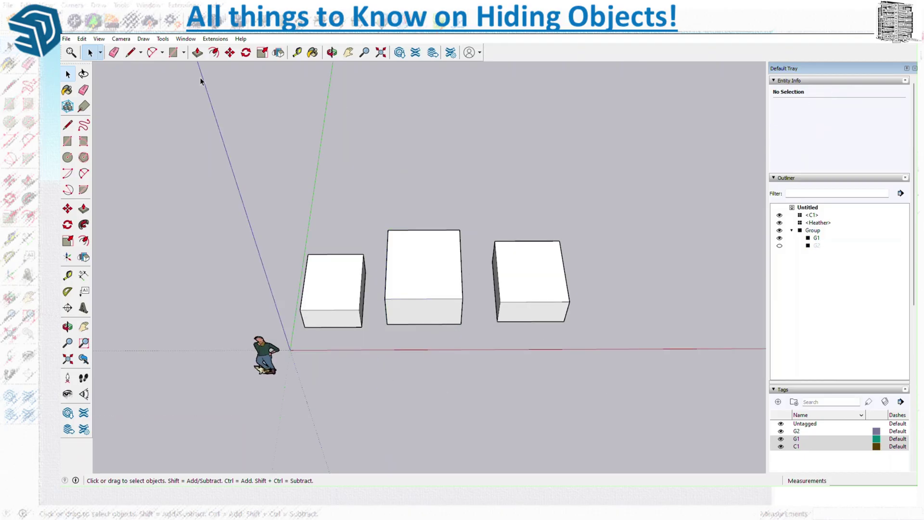
- Try to bring back G2 with Unhide All from outside the outer group, first with nothing selected and again with the group selected
click(82, 39)
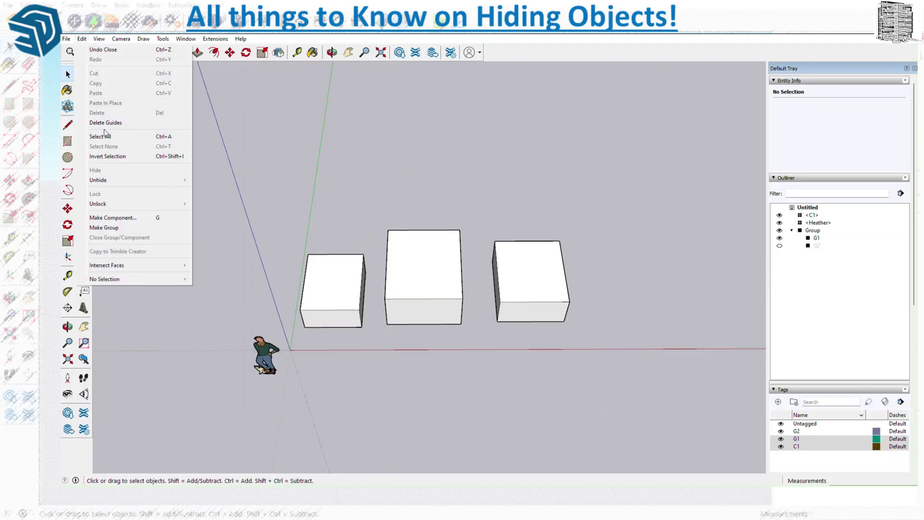
mouse_move(159, 180)
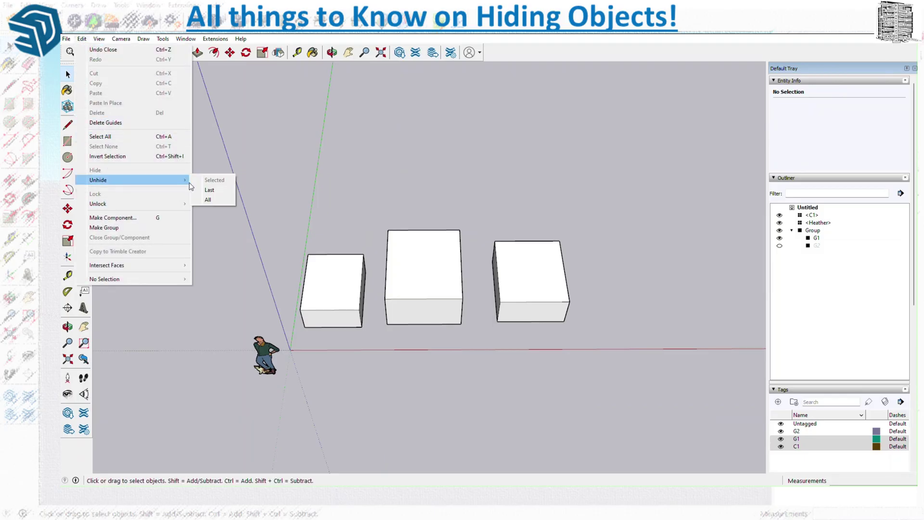
click(207, 199)
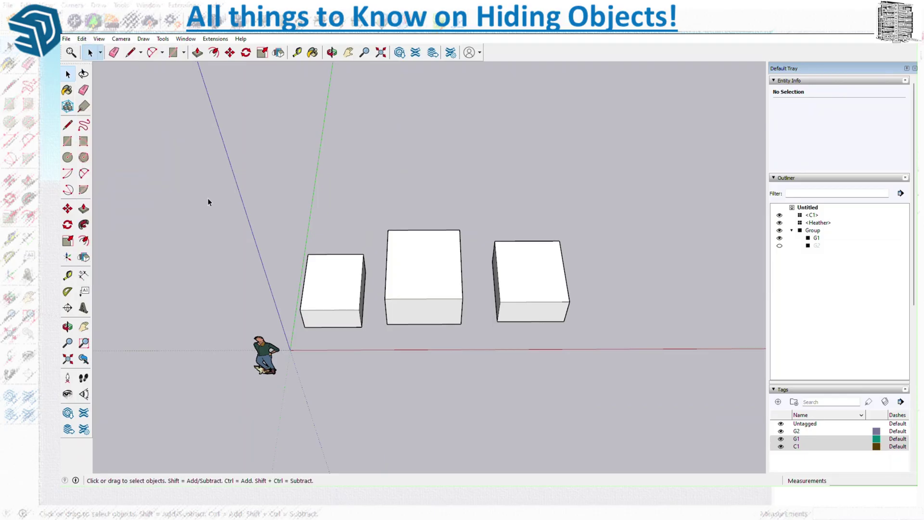
click(432, 302)
click(81, 39)
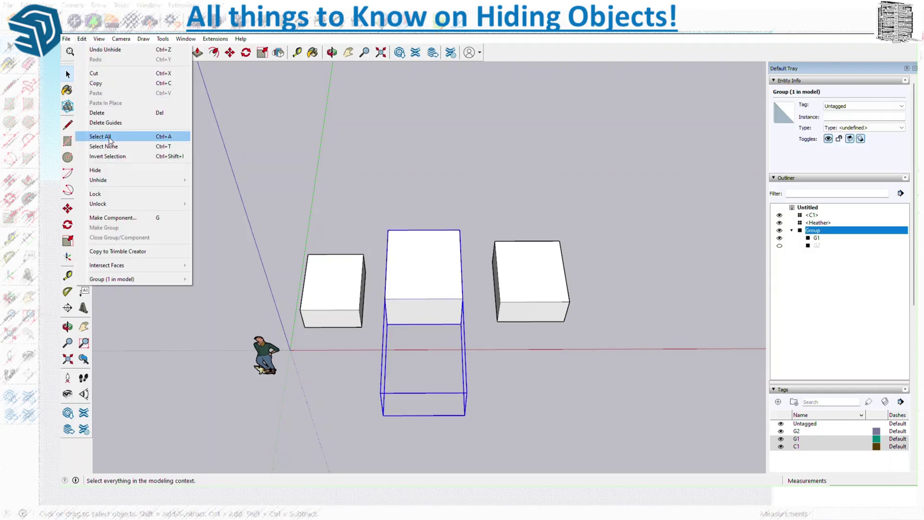
mouse_move(123, 179)
click(201, 199)
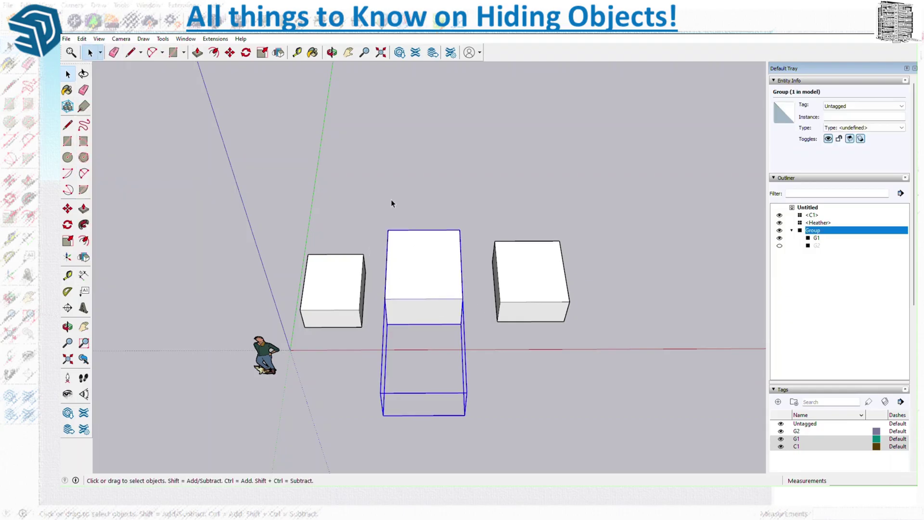
- Open the outer group for editing, restore G2 with Unhide All, and leave the group
double_click(443, 241)
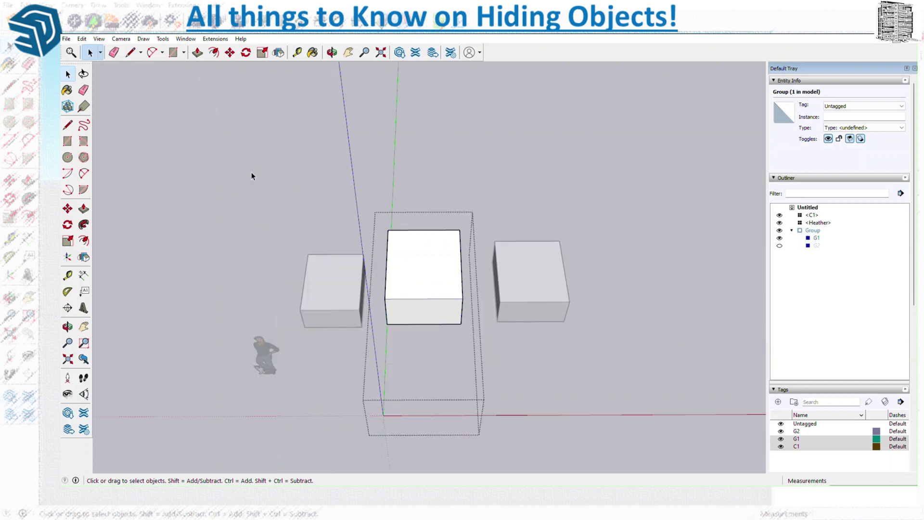
click(81, 39)
mouse_move(143, 180)
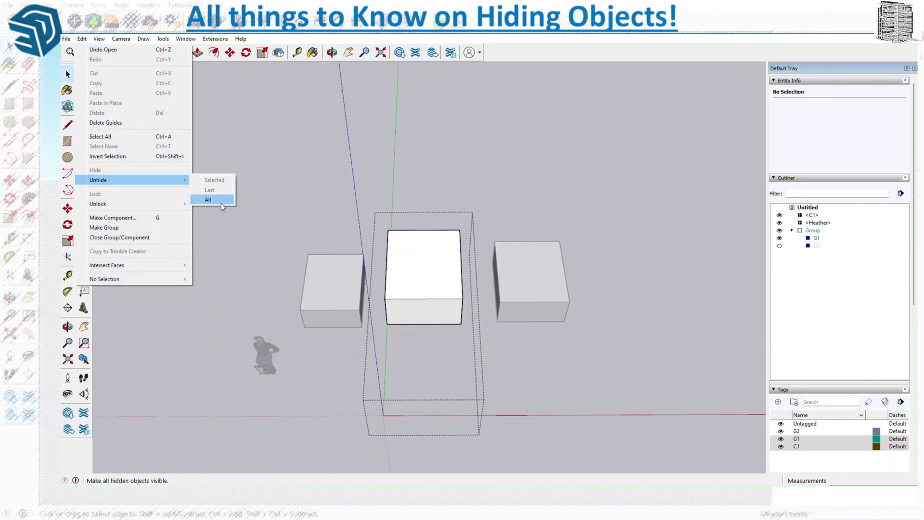
click(221, 201)
click(564, 222)
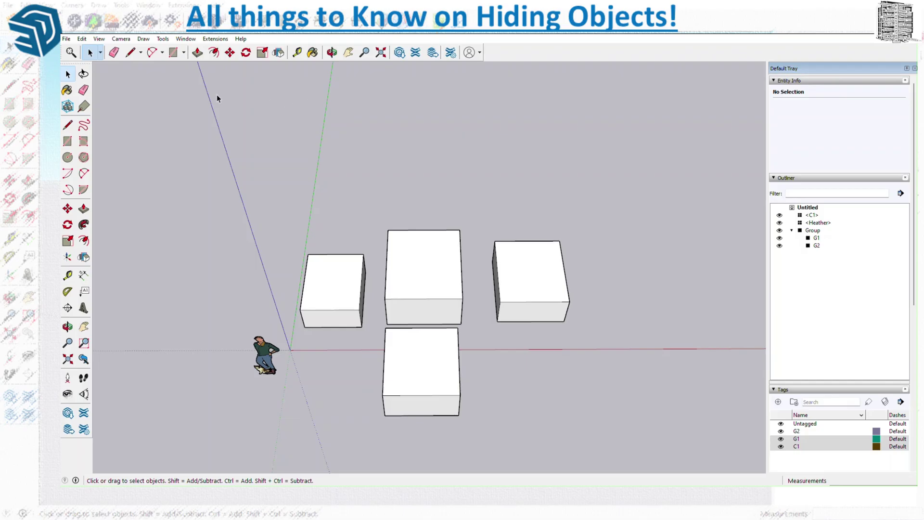
- Turn on the display of both hidden geometry and hidden objects
click(100, 39)
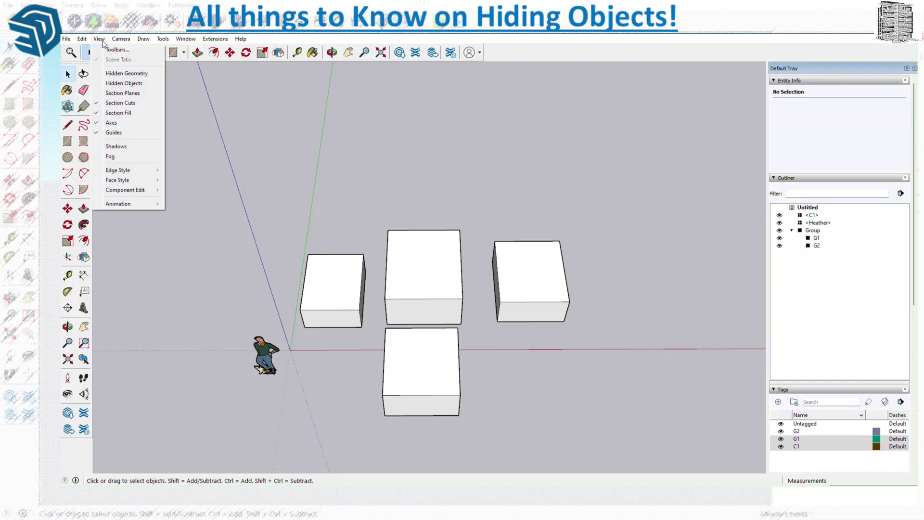
click(98, 71)
click(99, 39)
click(124, 83)
click(98, 40)
- Hide component C1, the scale figure and the outer group through the object hierarchy
click(778, 215)
click(779, 222)
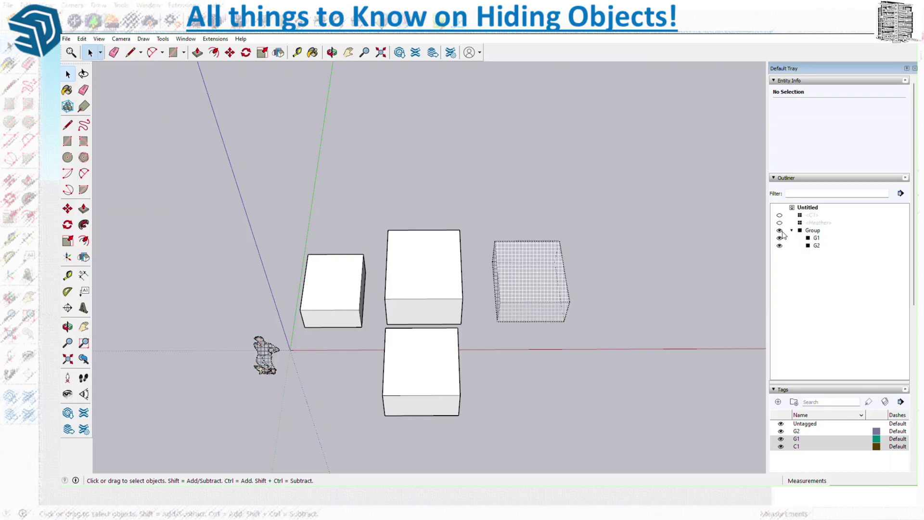
click(779, 230)
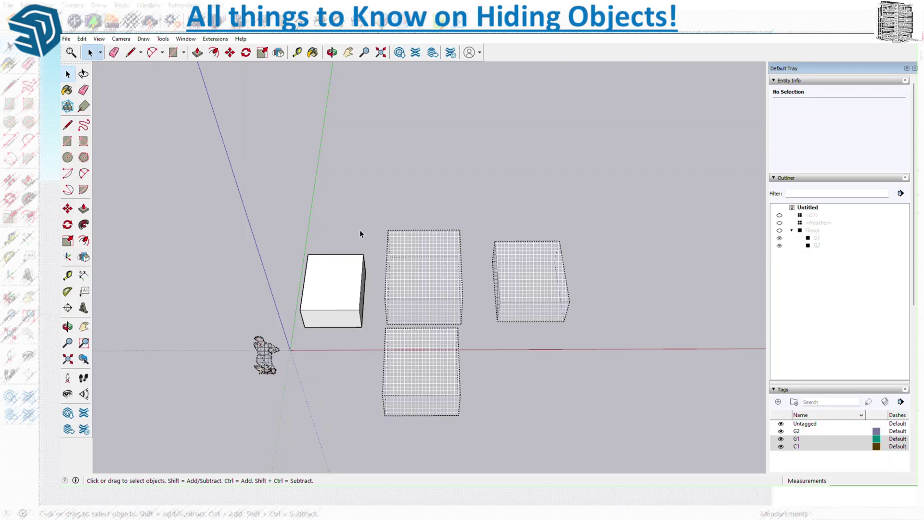
- Try the Unhide command on the loose box and the scale figure selected together
drag(275, 380, 276, 380)
right_click(336, 288)
mouse_move(375, 352)
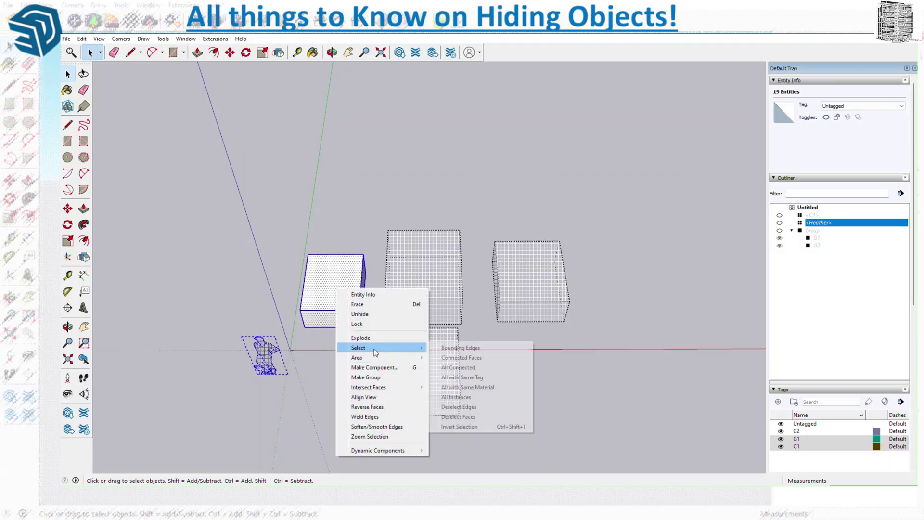
click(374, 315)
- Hide faces of the loose box one at a time, including the front and top faces with their bounding edges
click(325, 316)
right_click(327, 322)
click(337, 343)
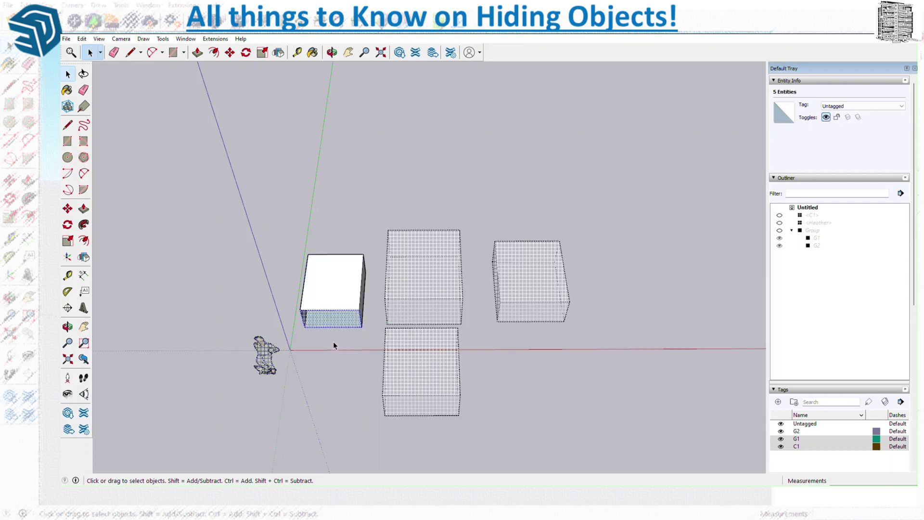
double_click(327, 297)
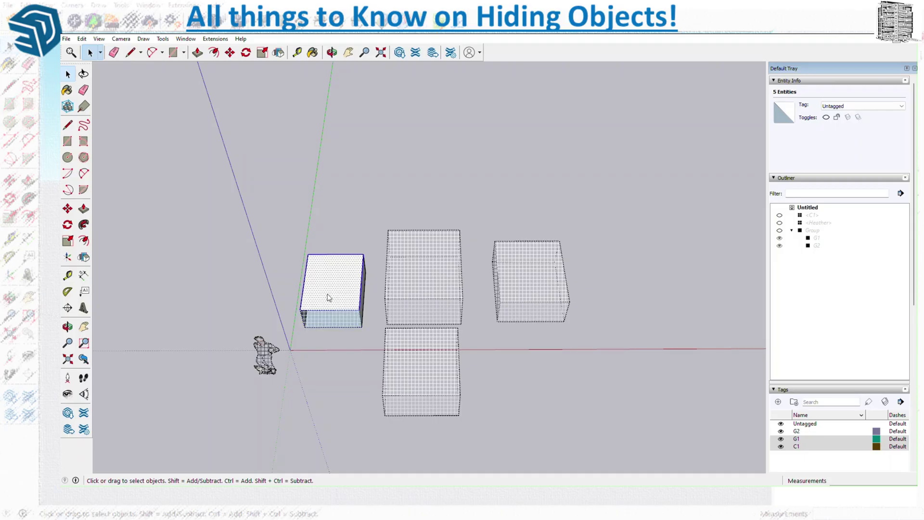
right_click(327, 295)
click(349, 320)
click(318, 306)
right_click(318, 301)
click(345, 331)
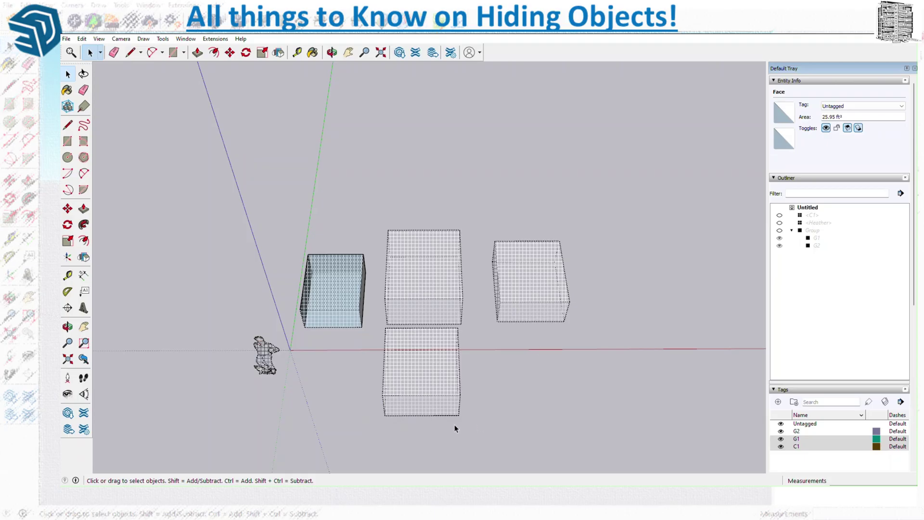
middle_drag(398, 380, 353, 320)
drag(353, 320, 295, 378)
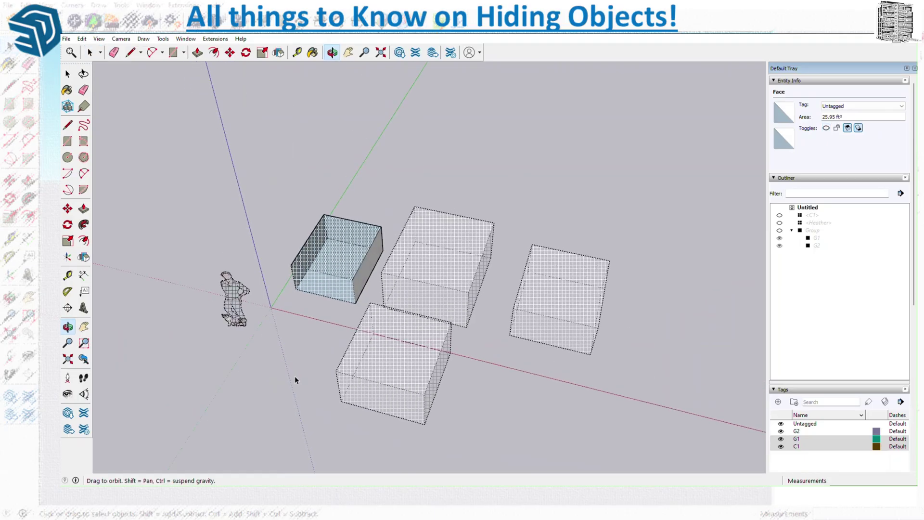
key(space)
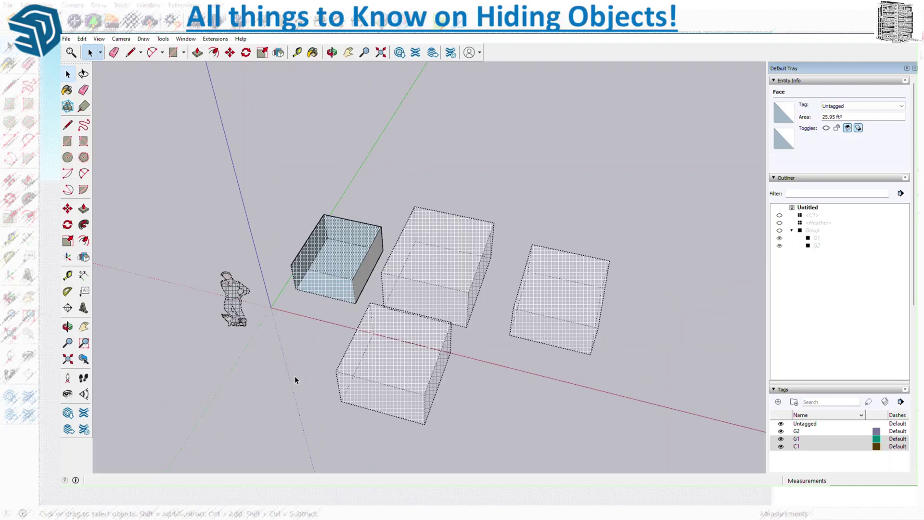